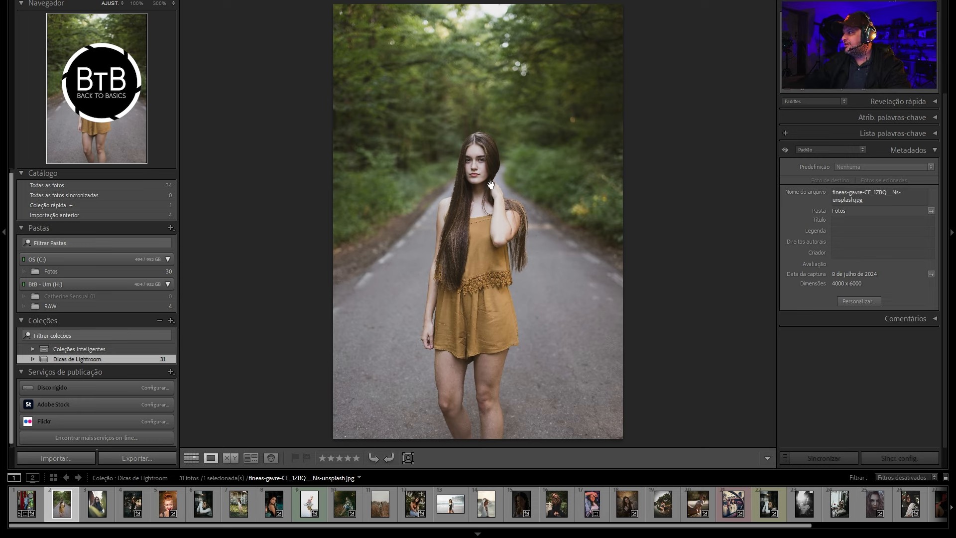
- Show the collection as a grid with smaller thumbnails and reopen the road portrait in Loupe view
{"action": "key", "text": "g"}
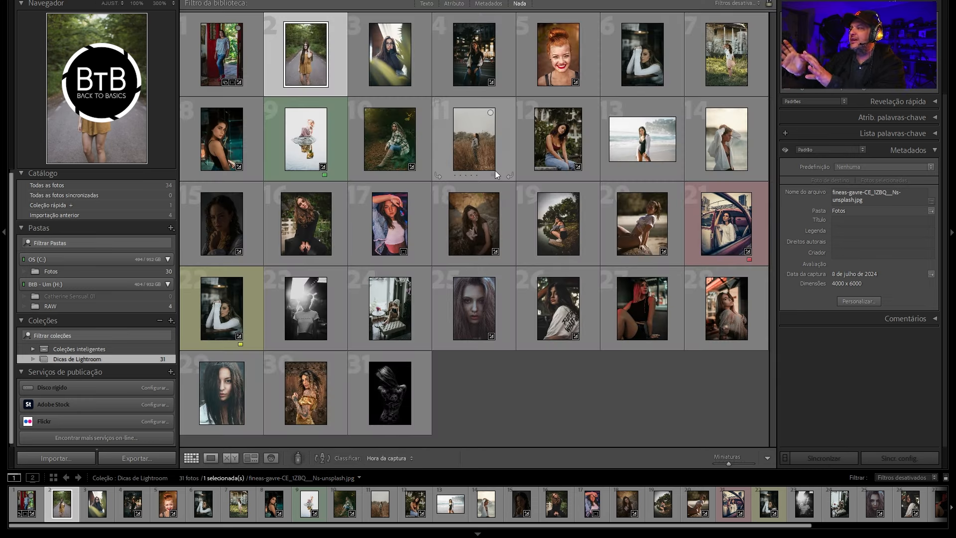
{"action": "left_click_drag", "start_coordinate": [742, 461], "coordinate": [724, 462]}
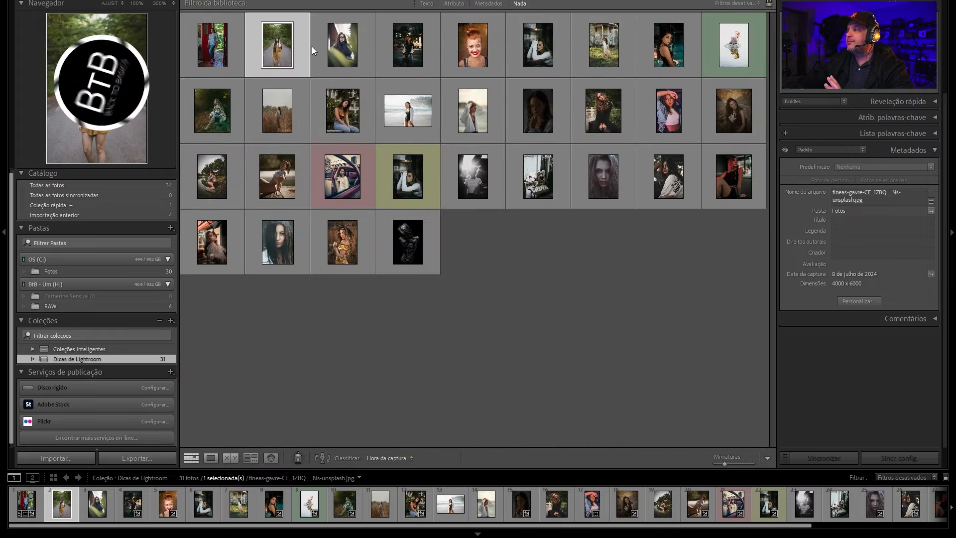
{"action": "double_click", "coordinate": [284, 49]}
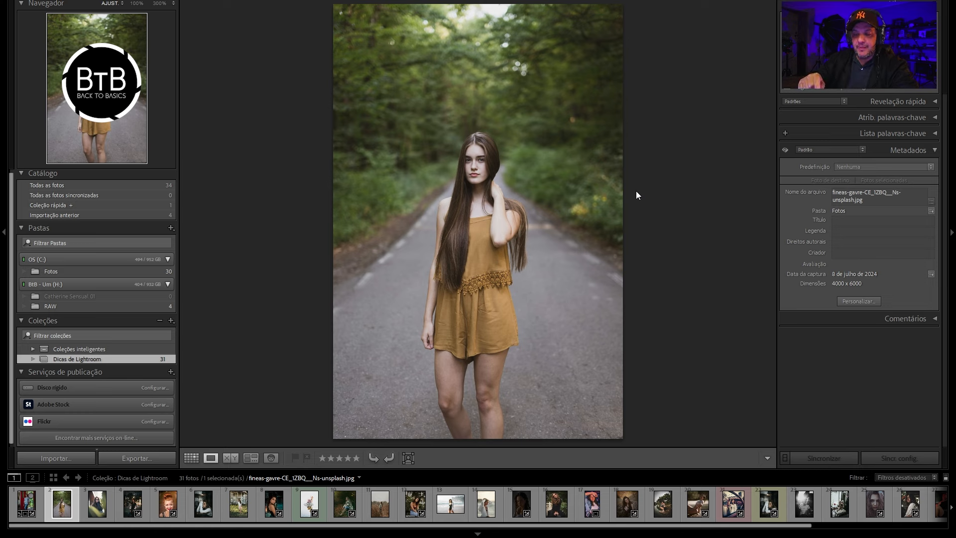
- Compare the road portrait in Survey view with the red-haired portrait and the eighth and eleventh photos
{"action": "key", "text": "n"}
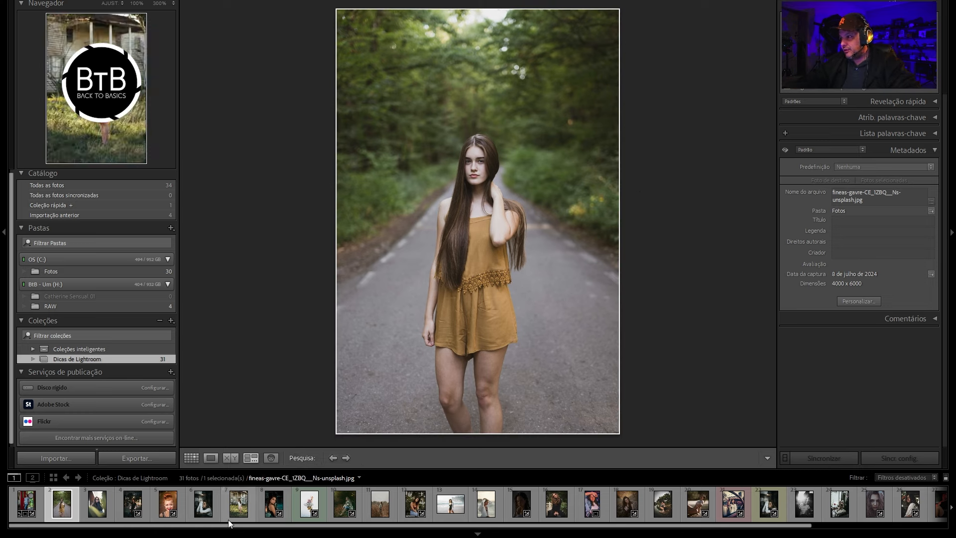
{"action": "left_click", "coordinate": [168, 504], "text": "ctrl"}
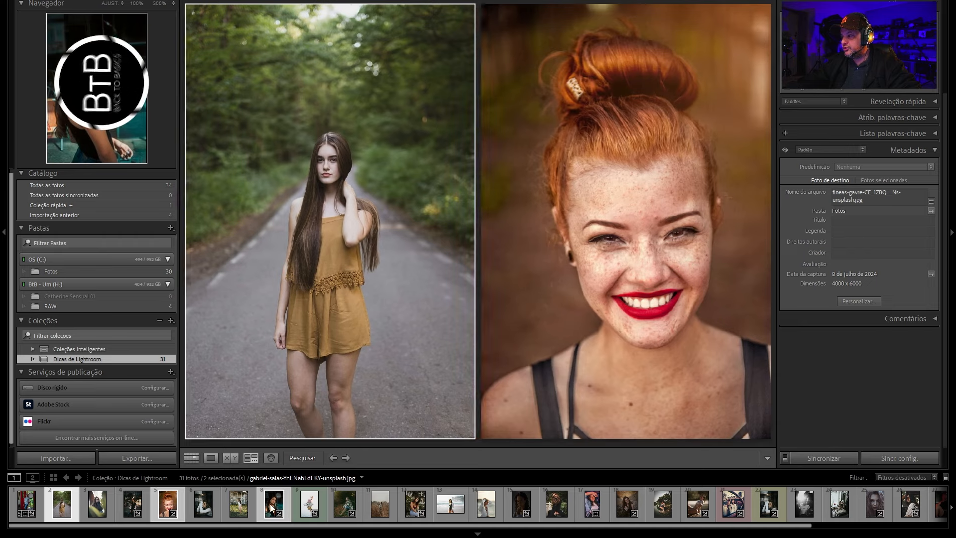
{"action": "left_click", "coordinate": [274, 504], "text": "ctrl"}
{"action": "left_click", "coordinate": [388, 506], "text": "ctrl"}
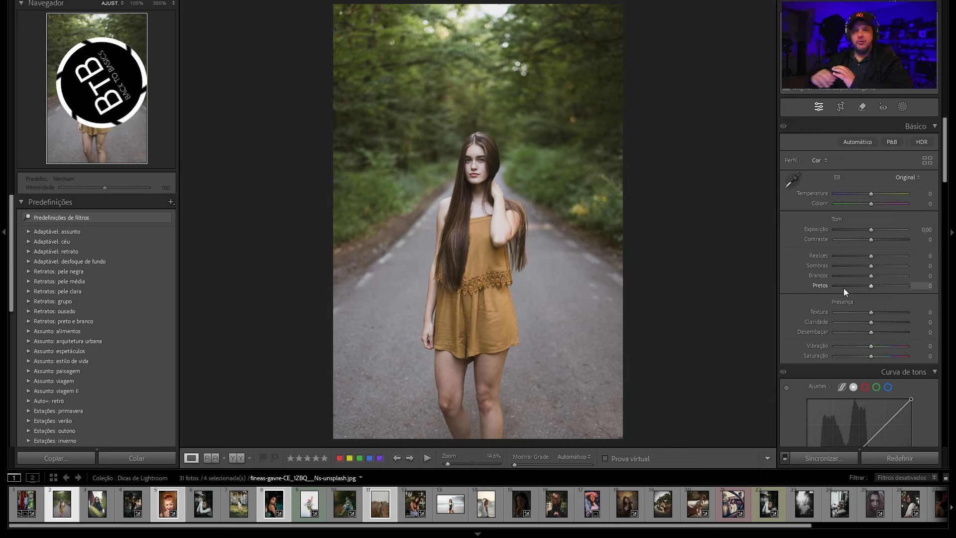
- Create a user develop preset named "Correção de Lente" from IMG_0954.CR2 containing only its lens correction settings
{"action": "scroll", "coordinate": [877, 307], "scroll_direction": "down", "scroll_amount": 12}
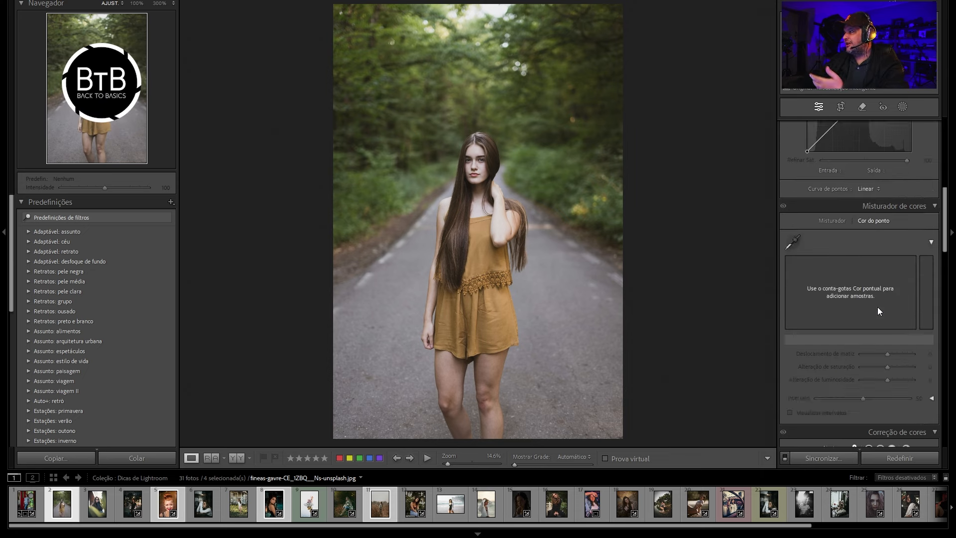
{"action": "scroll", "coordinate": [876, 307], "scroll_direction": "down", "scroll_amount": 5}
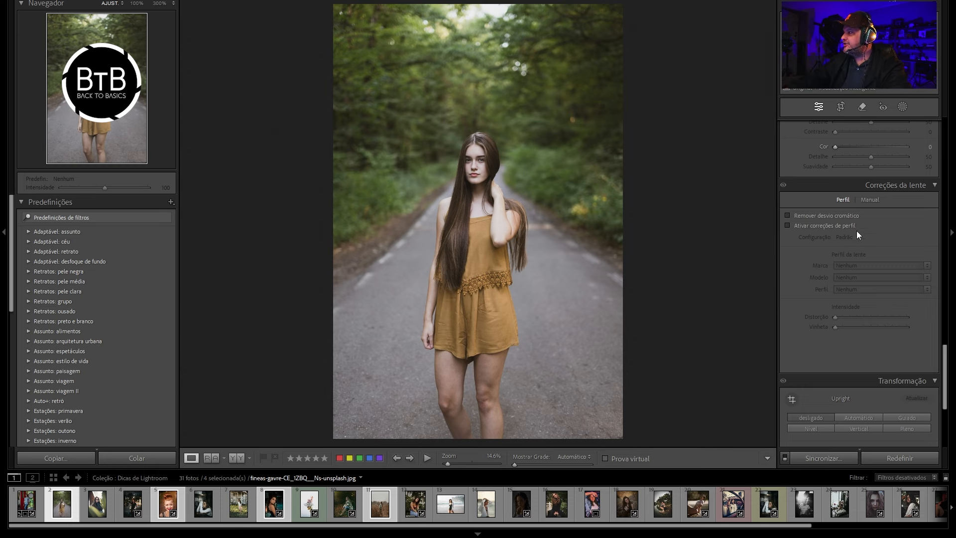
{"action": "left_click", "coordinate": [26, 497]}
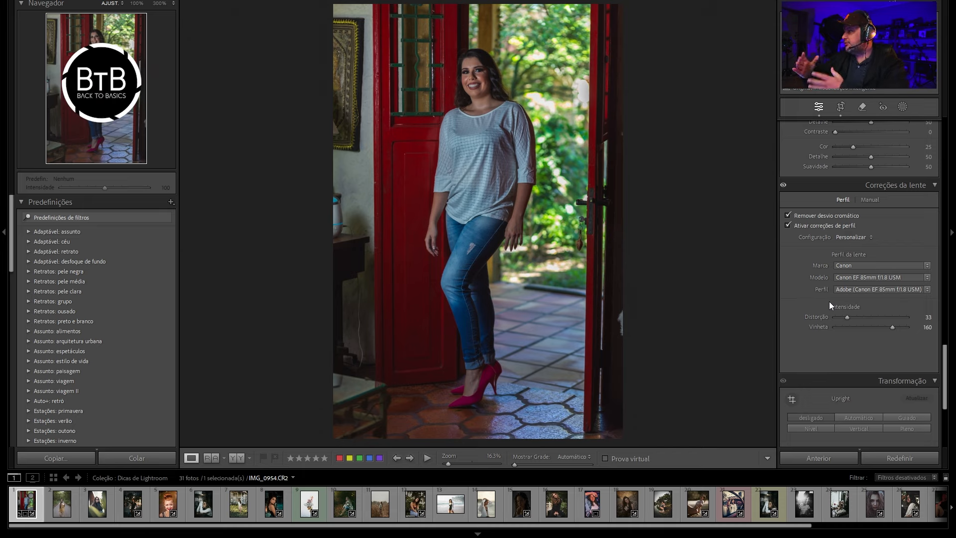
{"action": "left_click", "coordinate": [171, 202]}
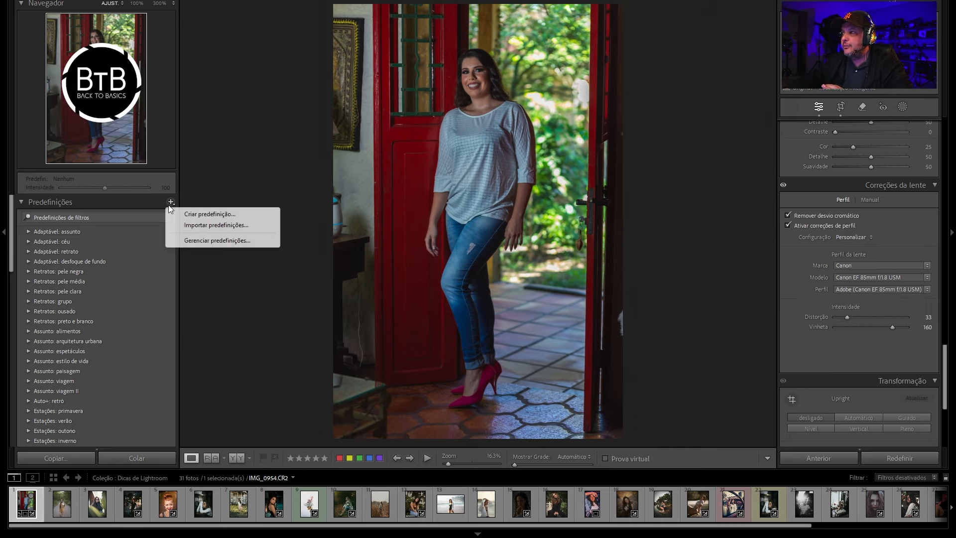
{"action": "left_click", "coordinate": [196, 215]}
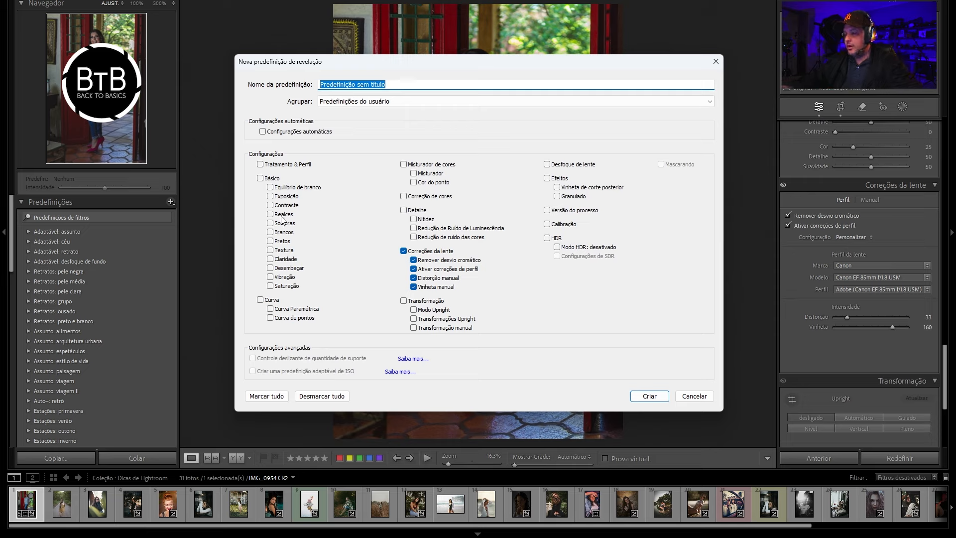
{"action": "type", "text": "Correção"}
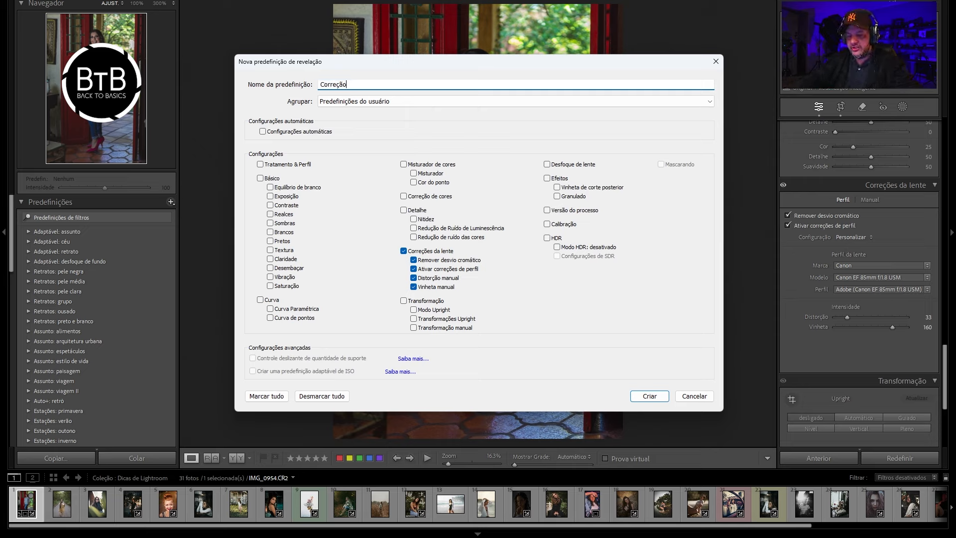
{"action": "type", "text": " de Lente"}
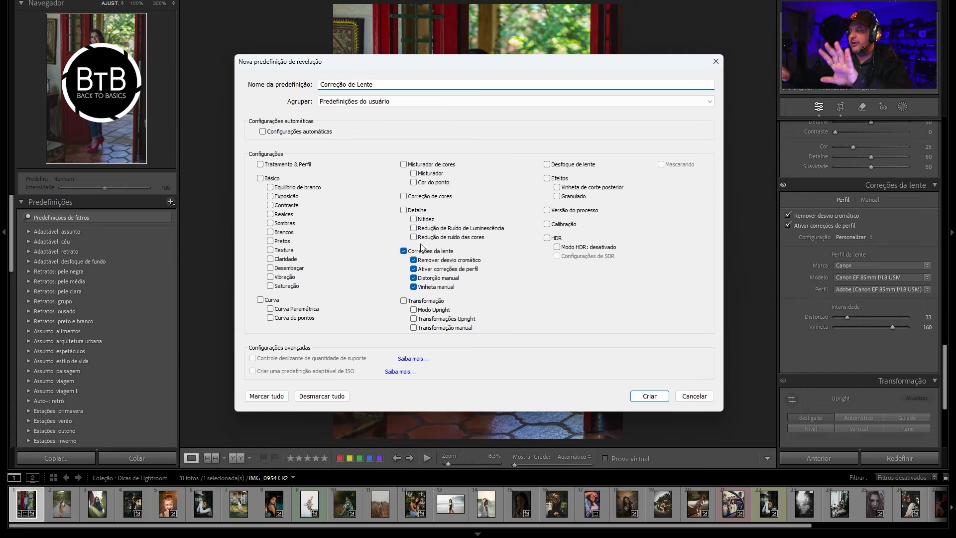
{"action": "left_click", "coordinate": [649, 397]}
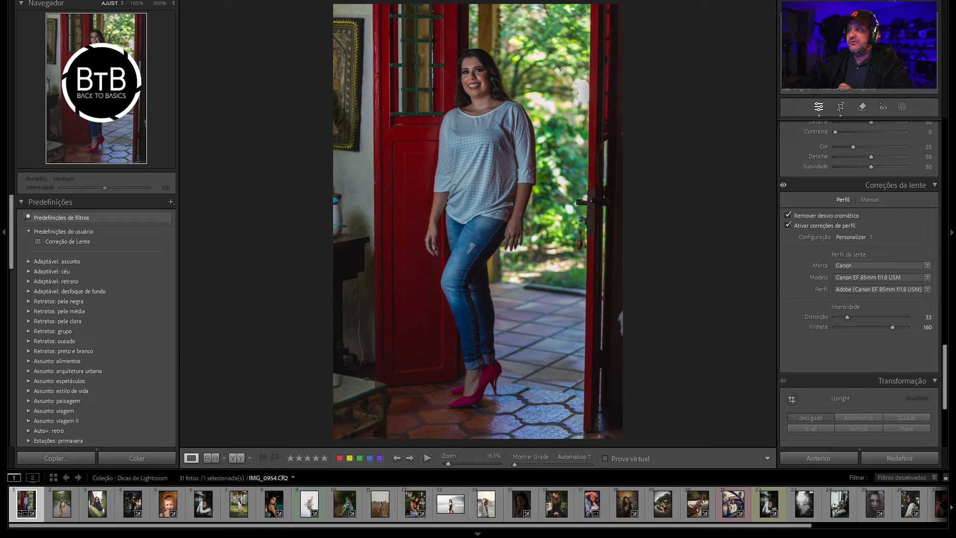
- Start a photo import and choose the Correção de Lente user preset as the develop settings applied during import
{"action": "left_click", "coordinate": [36, 1]}
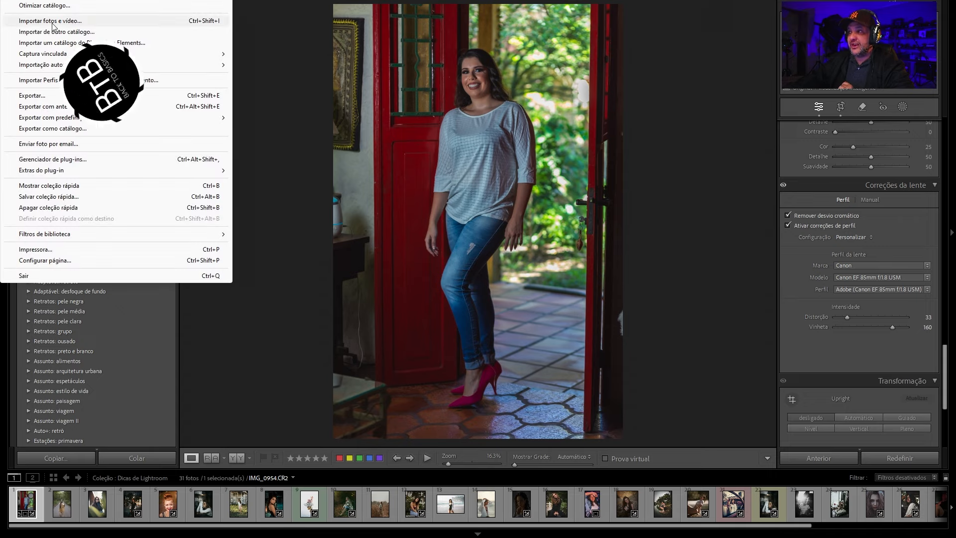
{"action": "left_click", "coordinate": [50, 21]}
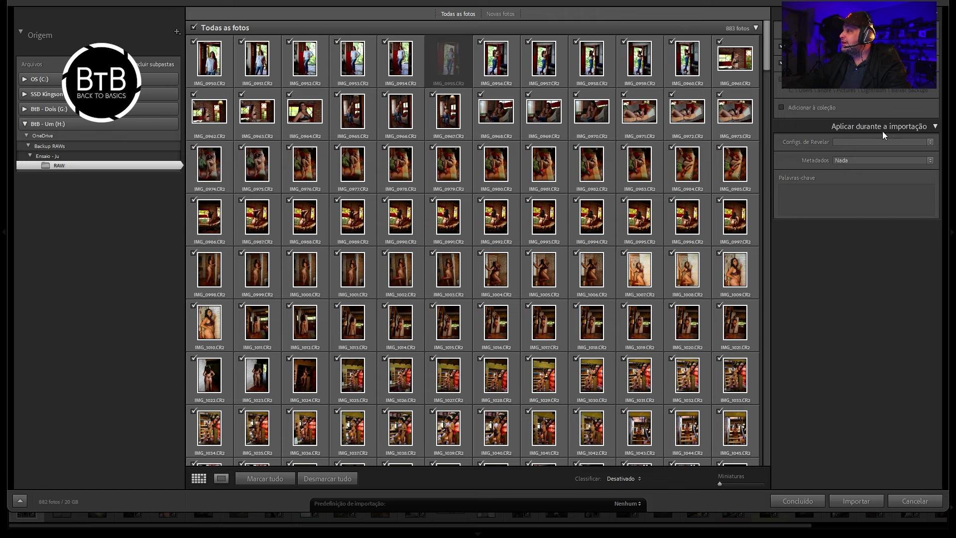
{"action": "left_click", "coordinate": [843, 142]}
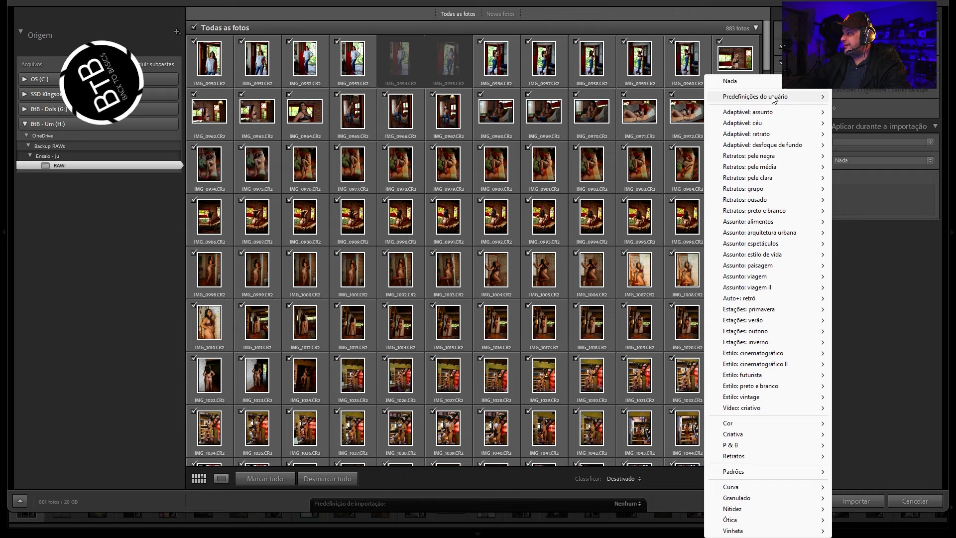
{"action": "mouse_move", "coordinate": [779, 99]}
{"action": "left_click", "coordinate": [851, 96]}
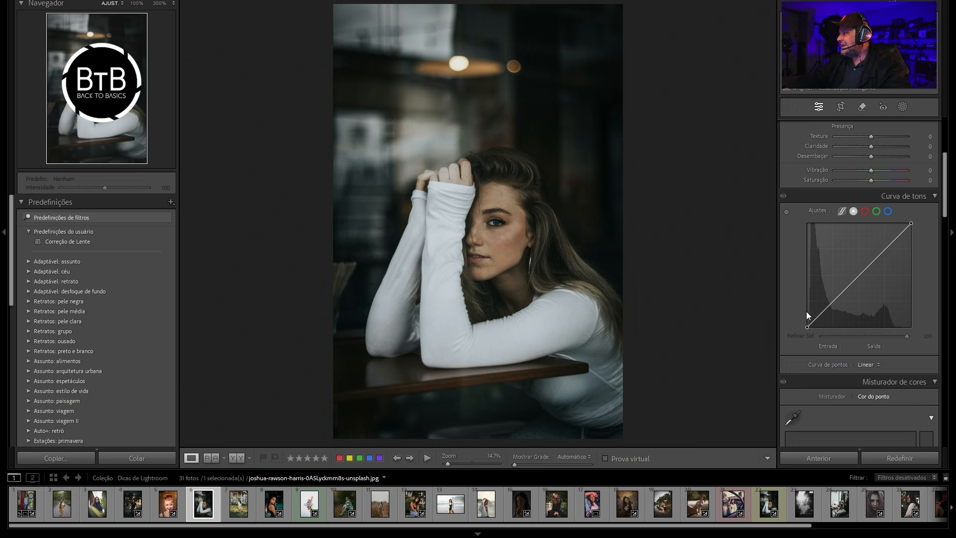
- Shape the RGB tone curve into a faded S-curve, with the black point output at 16 and white point output at 232
{"action": "left_click", "coordinate": [831, 304]}
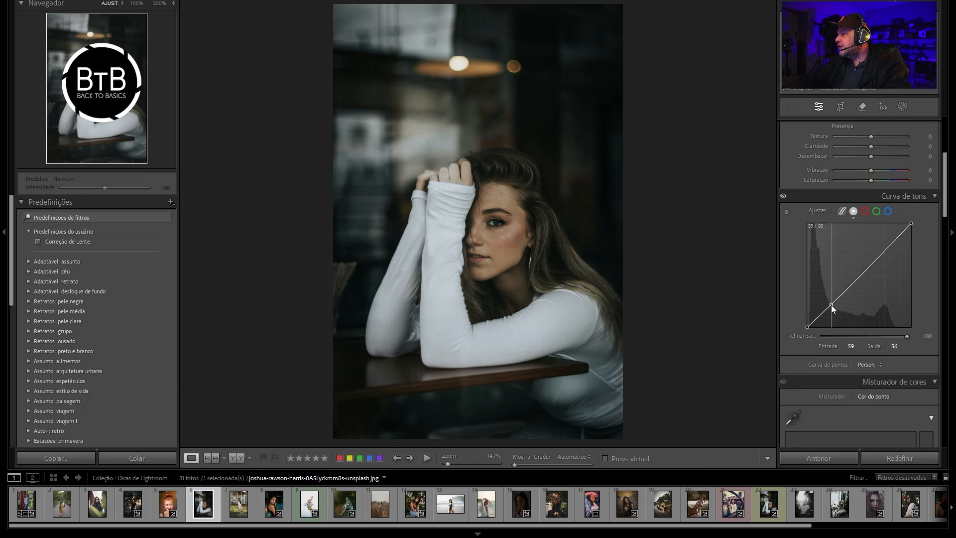
{"action": "left_click_drag", "start_coordinate": [807, 327], "coordinate": [805, 322]}
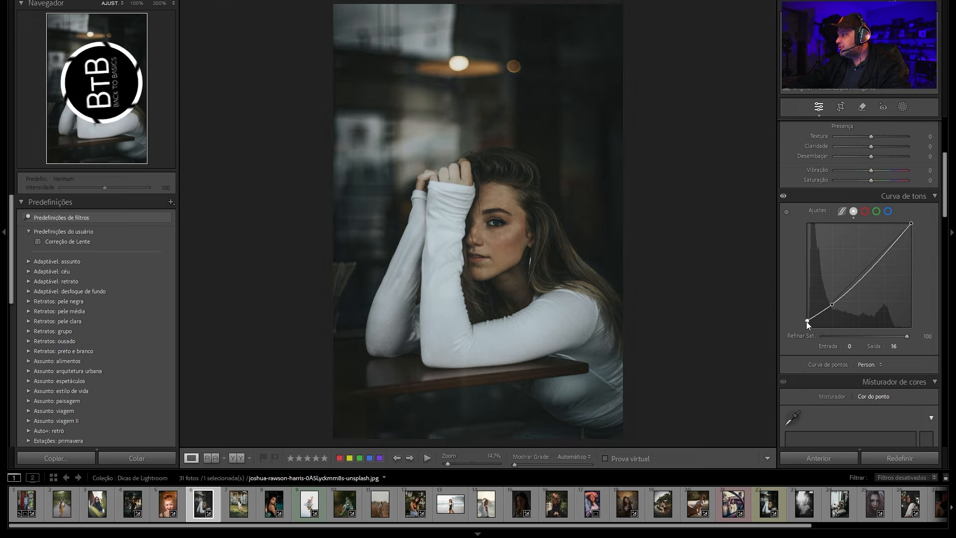
{"action": "left_click_drag", "start_coordinate": [884, 260], "coordinate": [914, 232]}
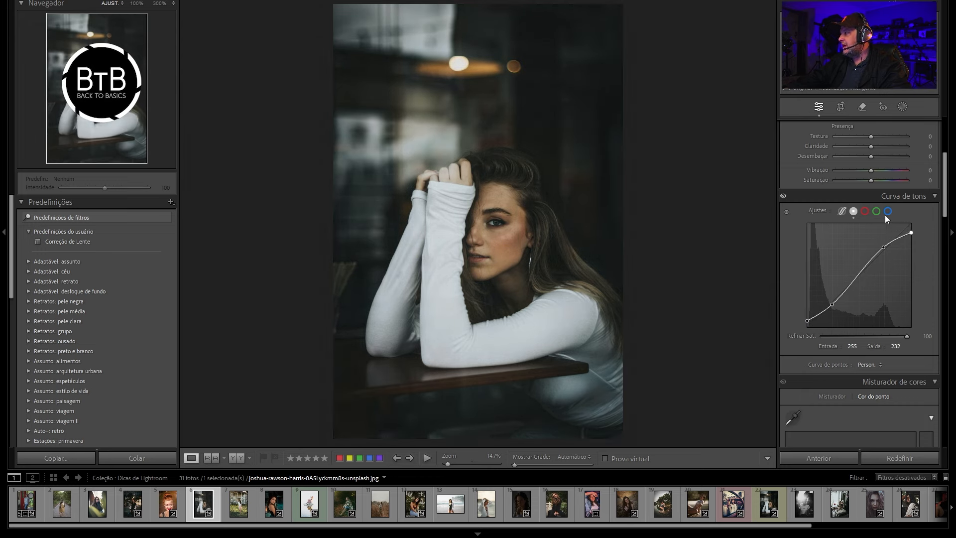
- Anchor the red channel curve at 116 and 71, and lift its shadows with a point at input 38, output 53
{"action": "left_click", "coordinate": [864, 212]}
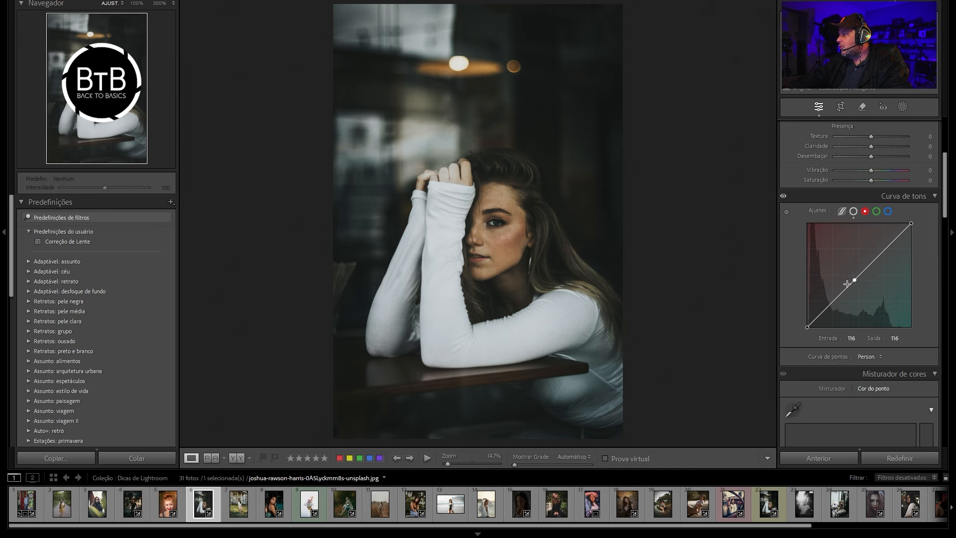
{"action": "left_click", "coordinate": [835, 298]}
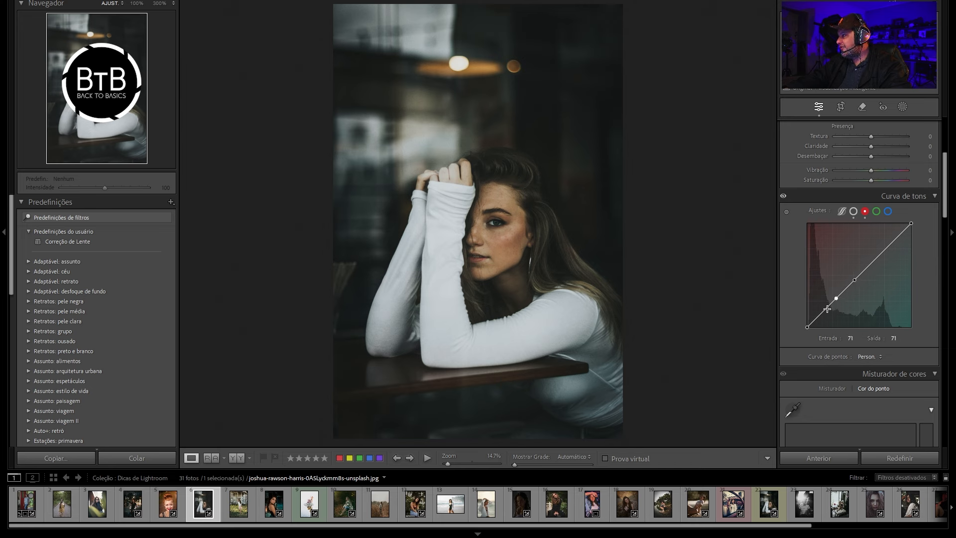
{"action": "left_click_drag", "start_coordinate": [823, 311], "coordinate": [822, 306]}
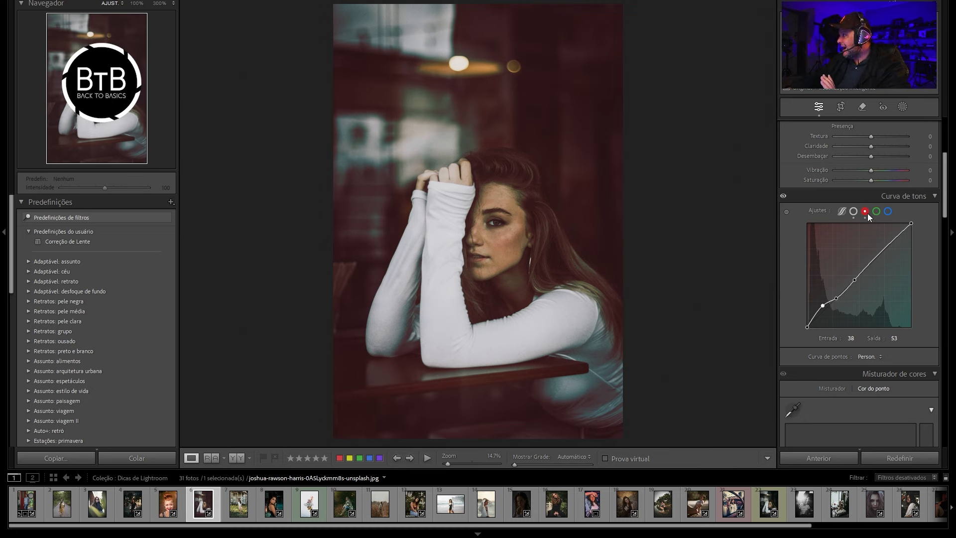
- Readjust the highlight point on the RGB tone curve, using fine-precision adjustment for small corrections
{"action": "left_click", "coordinate": [853, 211]}
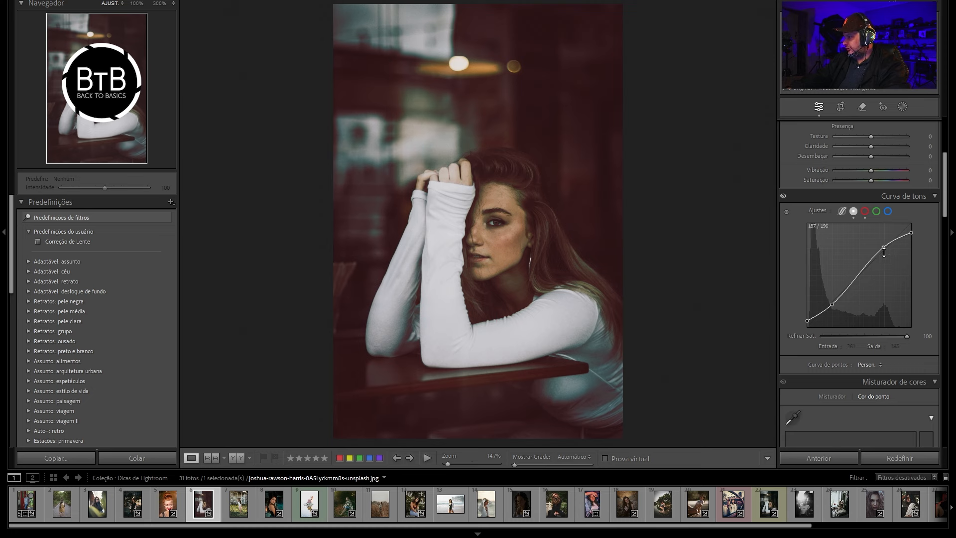
{"action": "mouse_move", "coordinate": [883, 251]}
{"action": "left_mouse_down"}
{"action": "mouse_move", "coordinate": [881, 241]}
{"action": "mouse_move", "coordinate": [891, 246]}
{"action": "mouse_move", "coordinate": [881, 244]}
{"action": "left_mouse_up"}
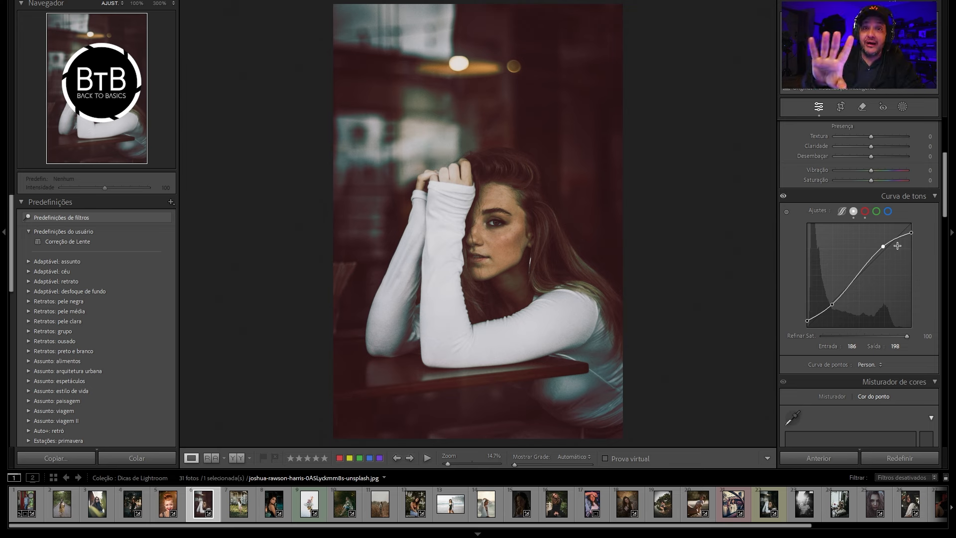
{"action": "key", "text": "alt"}
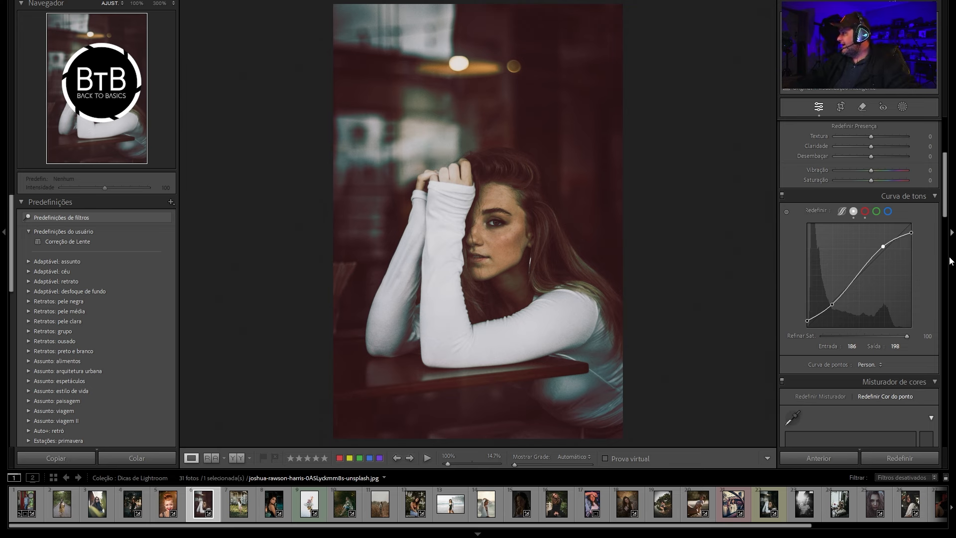
{"action": "left_click_drag", "start_coordinate": [884, 249], "coordinate": [879, 247]}
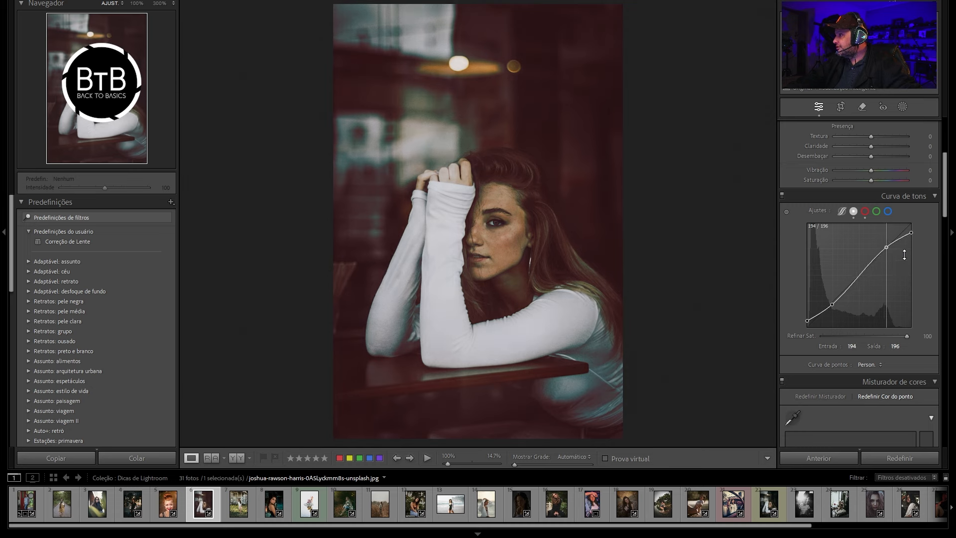
{"action": "left_click_drag", "start_coordinate": [879, 241], "coordinate": [882, 237]}
{"action": "mouse_move", "coordinate": [884, 237]}
{"action": "left_mouse_down"}
{"action": "mouse_move", "coordinate": [887, 219]}
{"action": "mouse_move", "coordinate": [884, 241]}
{"action": "left_mouse_up"}
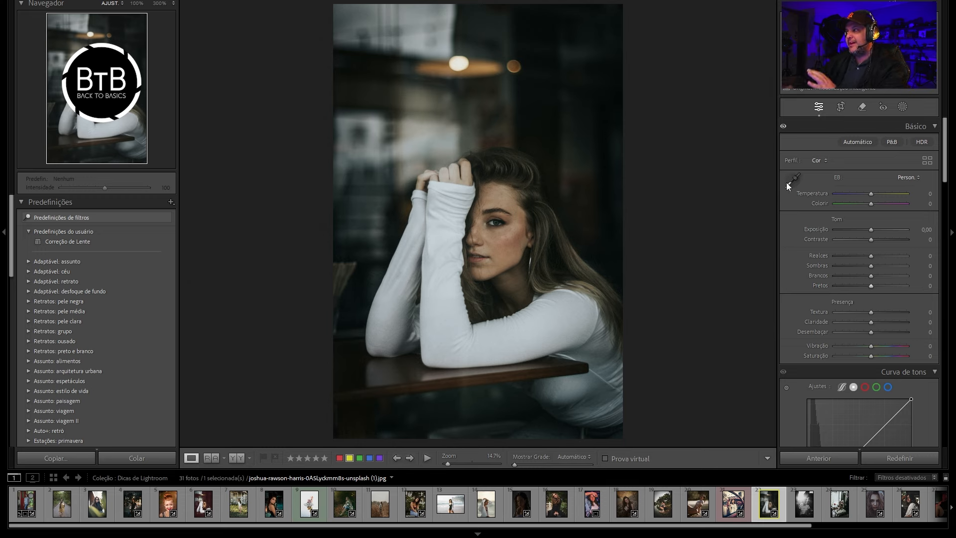
- Inspect the yellow-labelled portrait at 100%, and test clipping by raising exposure to +4.79 and pulling it strongly negative
{"action": "left_click", "coordinate": [464, 282]}
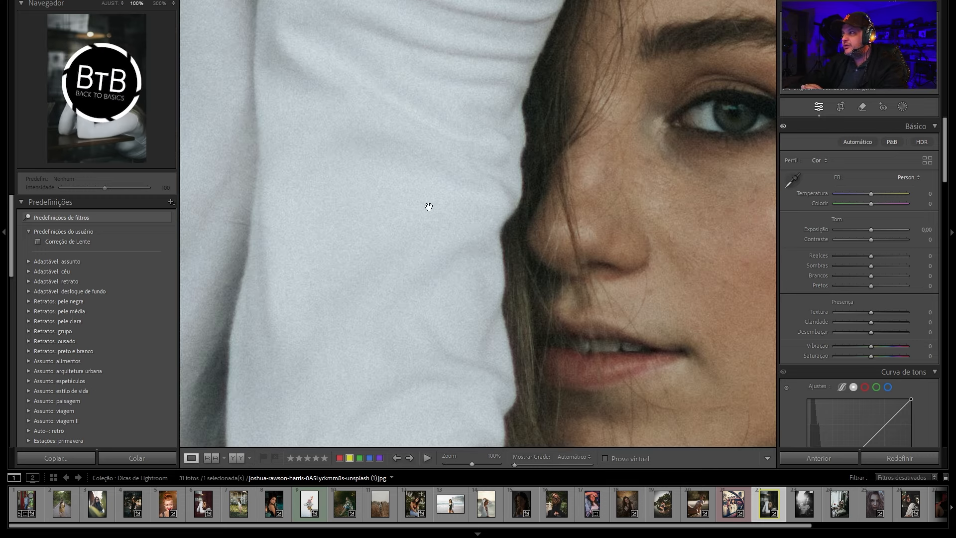
{"action": "left_click", "coordinate": [392, 223]}
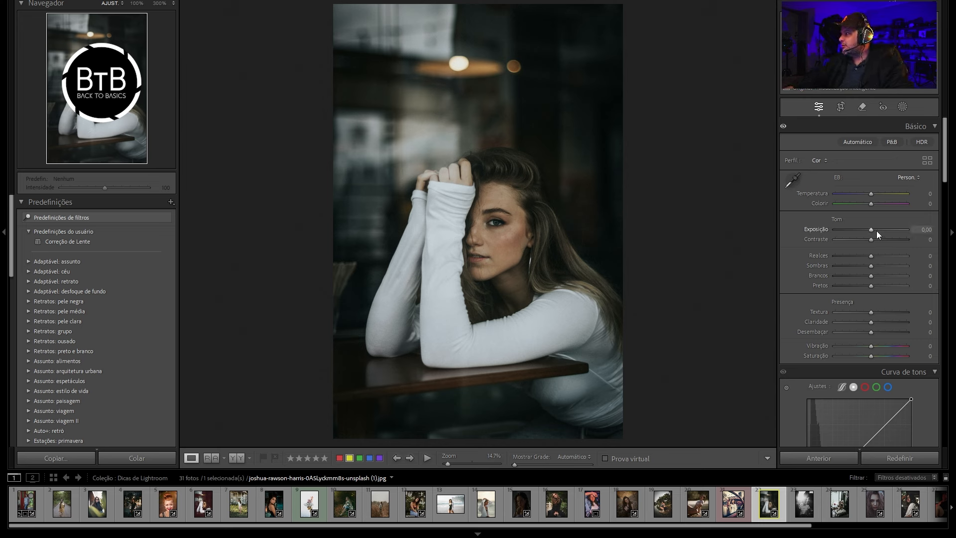
{"action": "left_click_drag", "start_coordinate": [870, 230], "coordinate": [897, 234]}
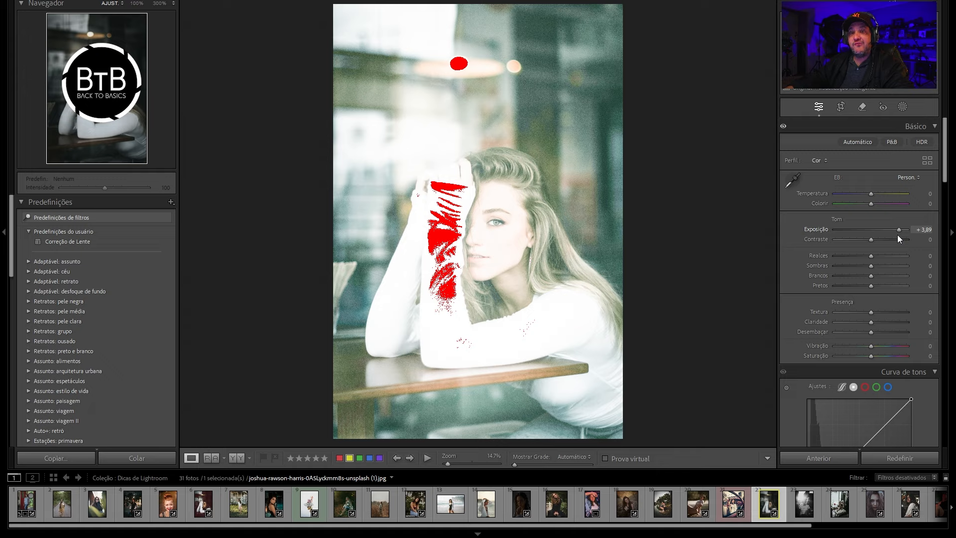
{"action": "left_click_drag", "start_coordinate": [898, 235], "coordinate": [903, 235]}
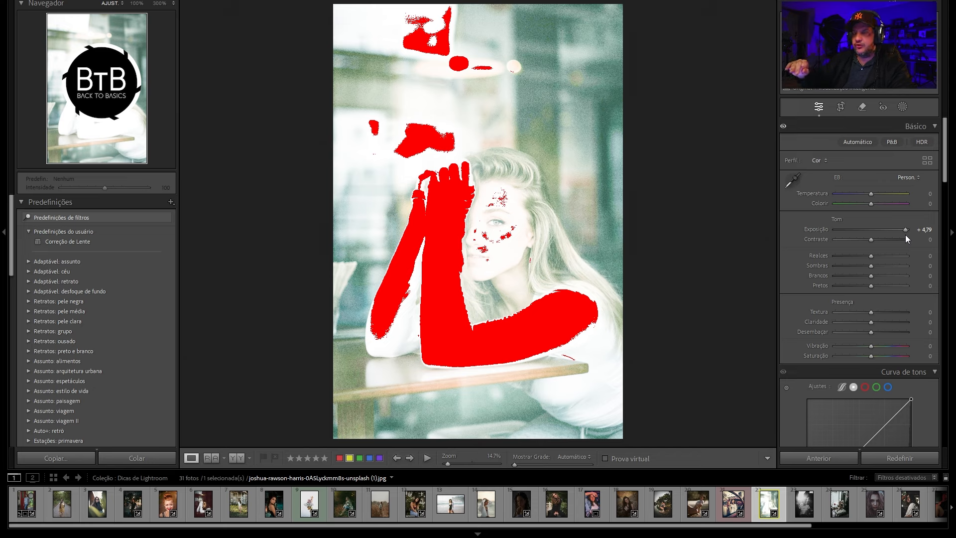
{"action": "left_click_drag", "start_coordinate": [905, 229], "coordinate": [833, 224]}
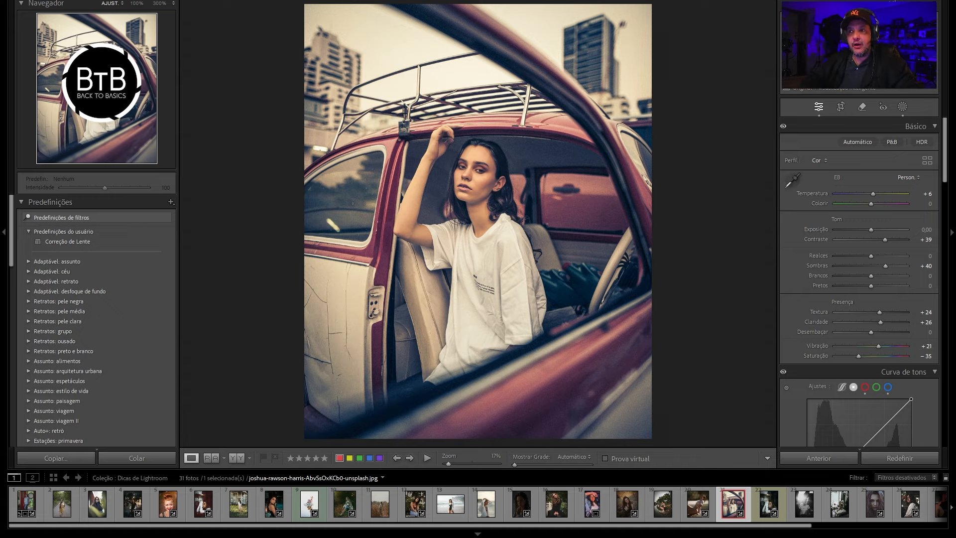
- Show the unedited before version of the red car portrait
{"action": "key", "text": "backslash"}
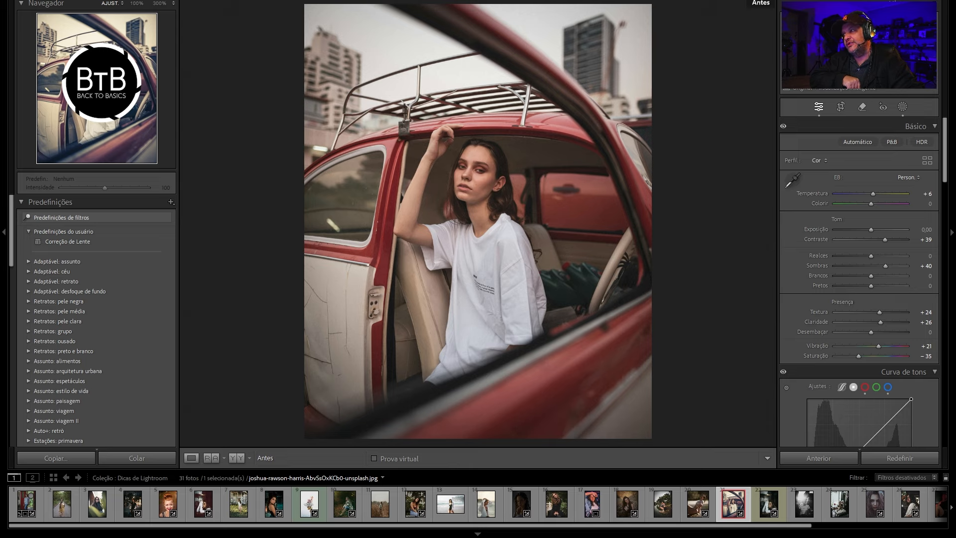
- Toggle the red car portrait between its unedited and edited versions for a full-view comparison
{"action": "key", "text": "backslash"}
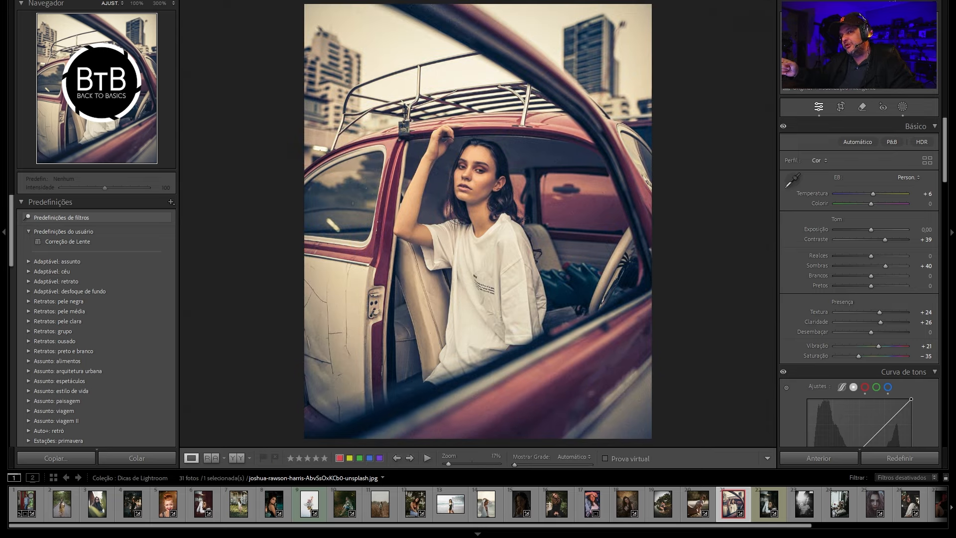
{"action": "key", "text": "backslash"}
{"action": "key", "text": "backslash"}
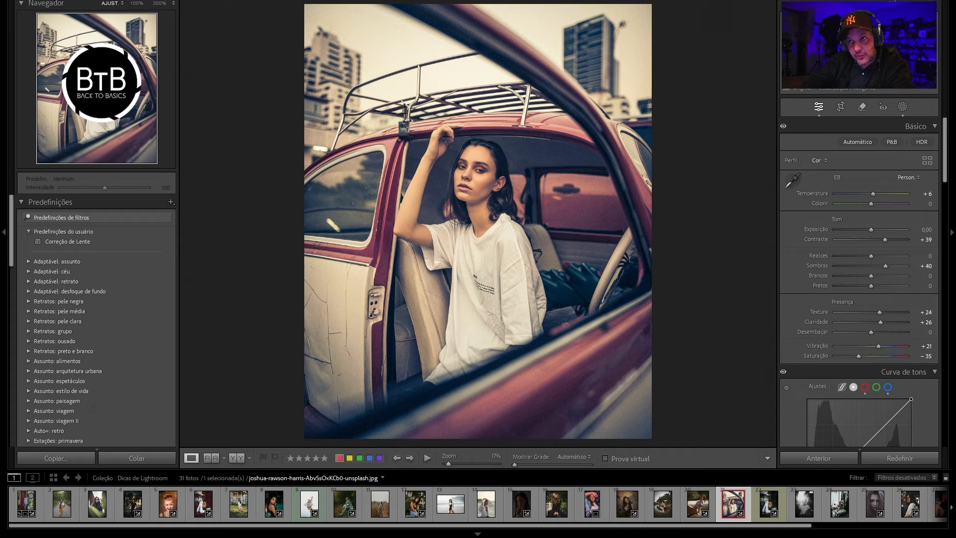
- Compare the red car portrait before and after side by side, temporarily hiding the side panels, and return to the single view
{"action": "key", "text": "y"}
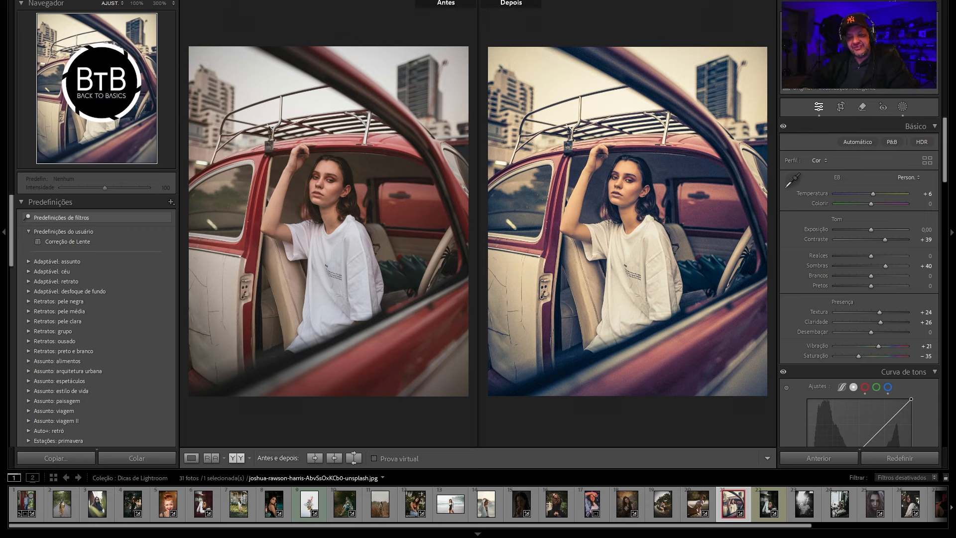
{"action": "key", "text": "Tab"}
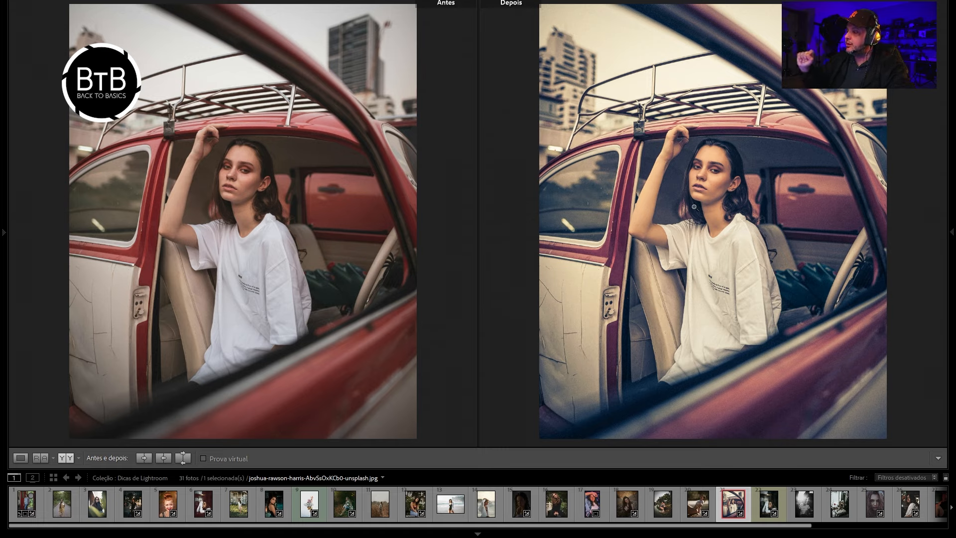
{"action": "key", "text": "Tab"}
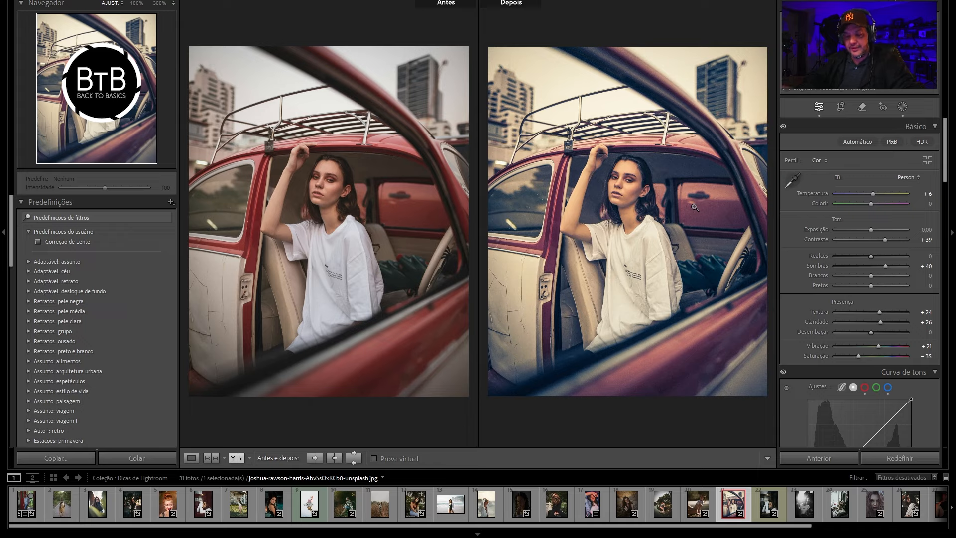
{"action": "key", "text": "y"}
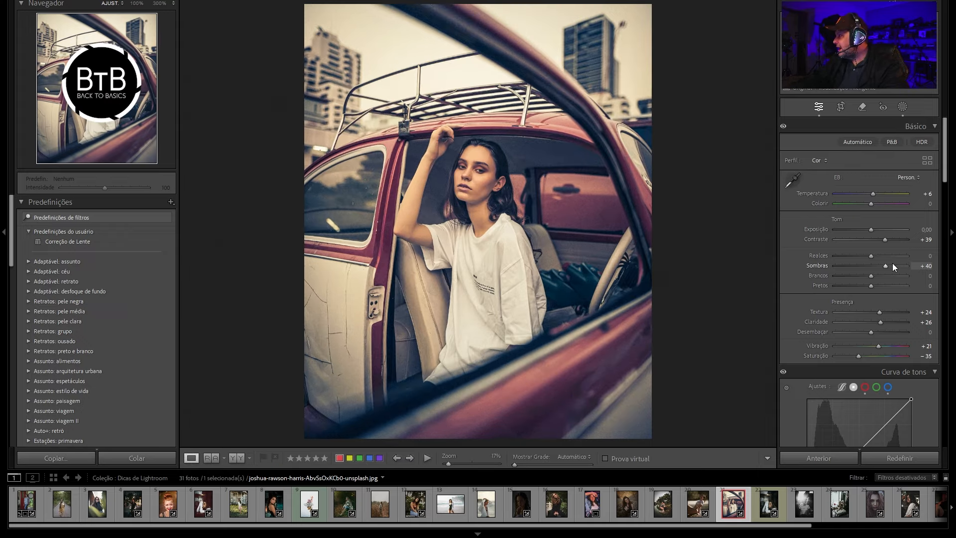
- Raise the red car portrait's Shadows to +60, and view it with the interface dimmed and fully blacked out before restoring the lights
{"action": "mouse_move", "coordinate": [889, 265]}
{"action": "left_mouse_down"}
{"action": "mouse_move", "coordinate": [901, 268]}
{"action": "mouse_move", "coordinate": [892, 266]}
{"action": "left_mouse_up"}
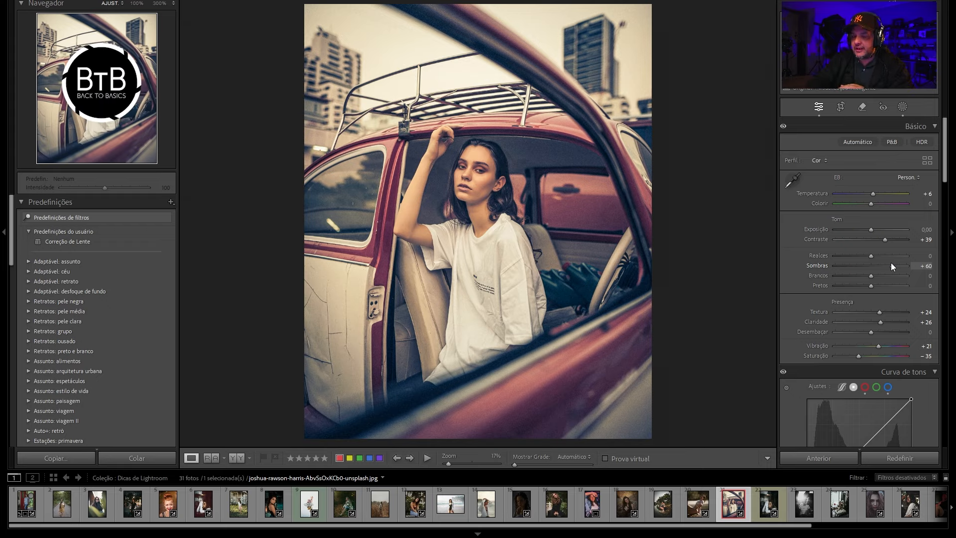
{"action": "key", "text": "l"}
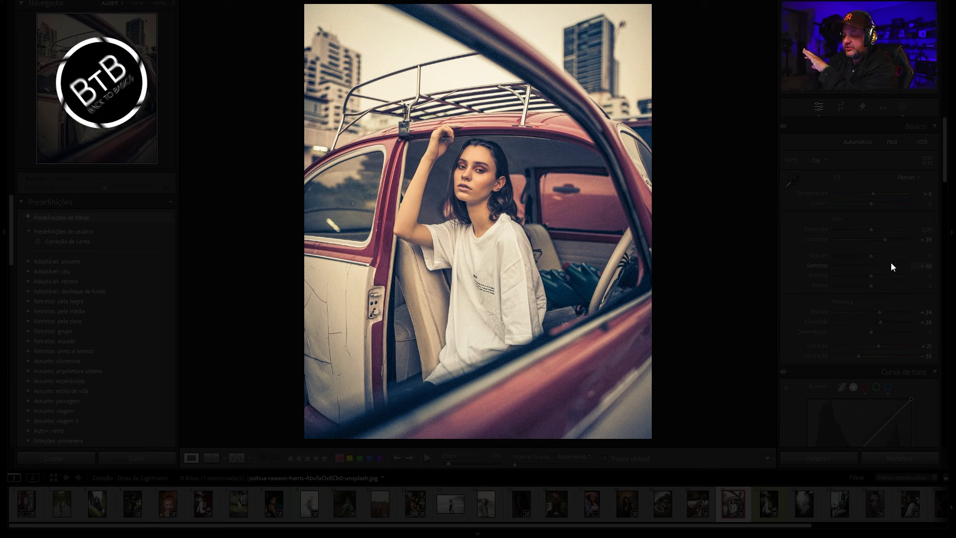
{"action": "key", "text": "l"}
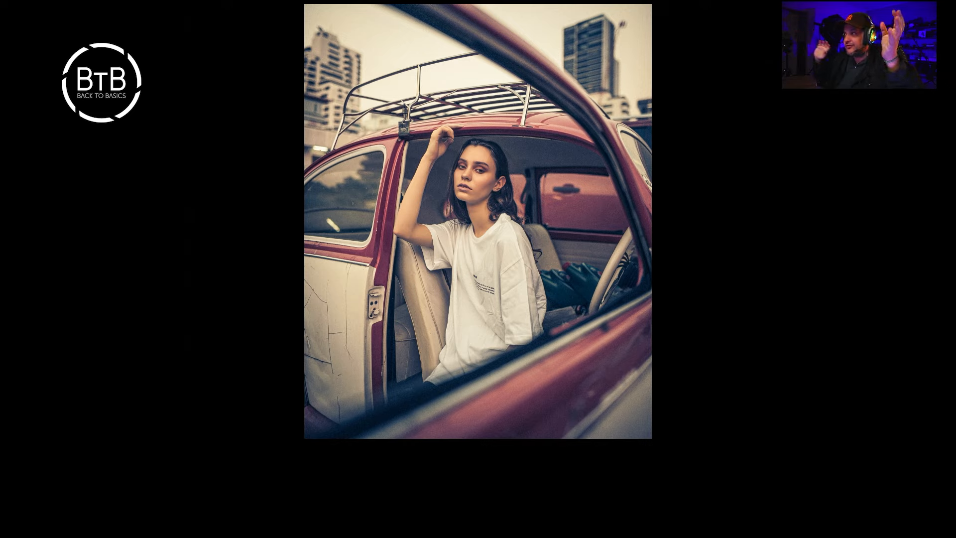
{"action": "key", "text": "l"}
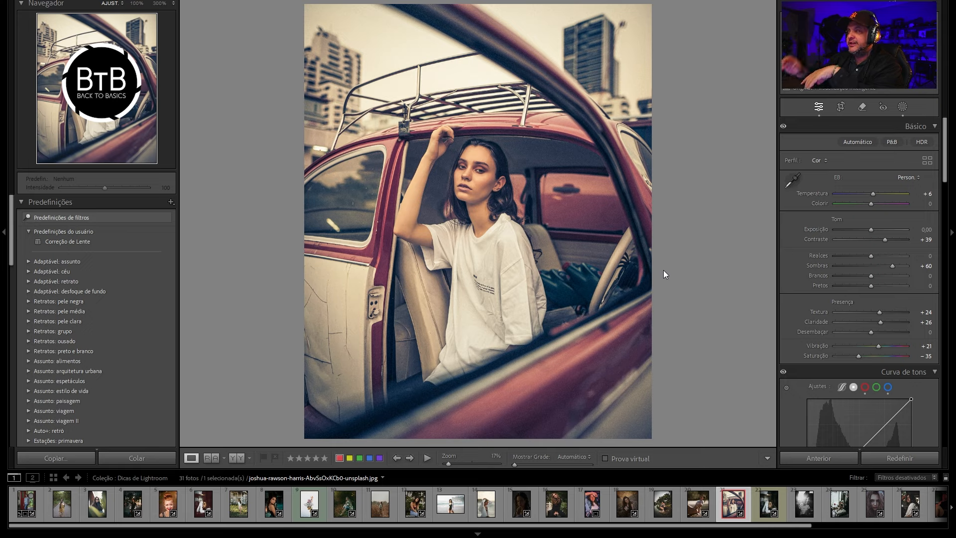
- Try black as the background colour around the photo, and settle on the darkest grey (Cinza mais escuro)
{"action": "right_click", "coordinate": [221, 206]}
{"action": "left_click", "coordinate": [259, 278]}
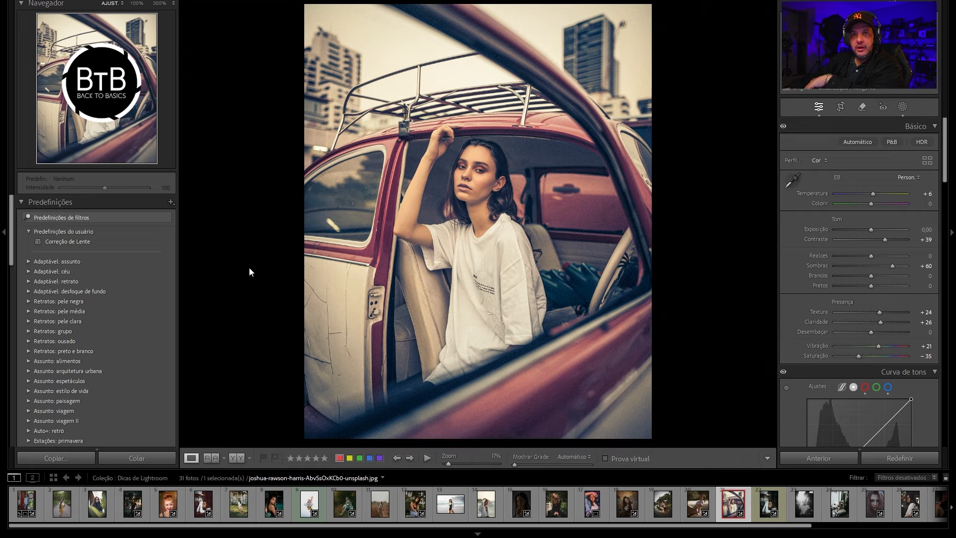
{"action": "right_click", "coordinate": [246, 250]}
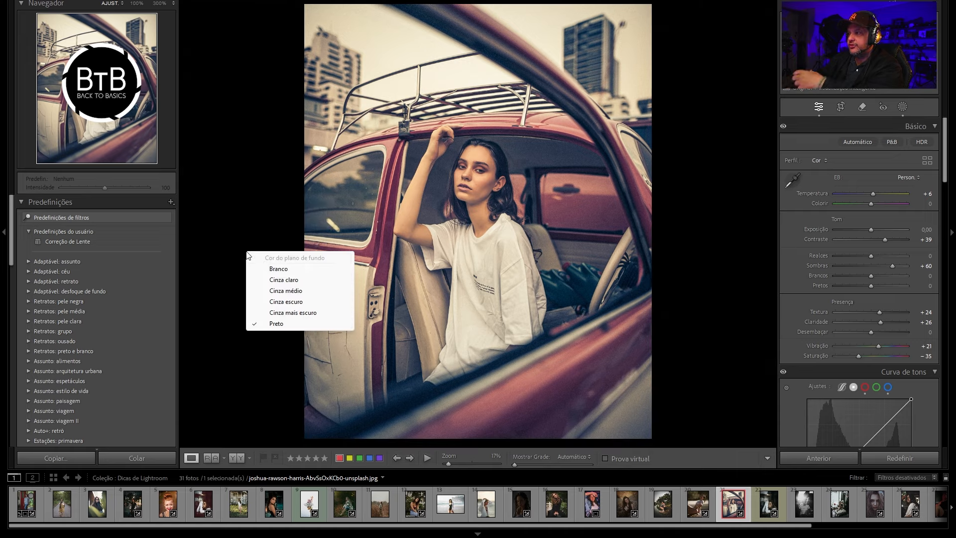
{"action": "left_click", "coordinate": [307, 311]}
{"action": "right_click", "coordinate": [263, 289]}
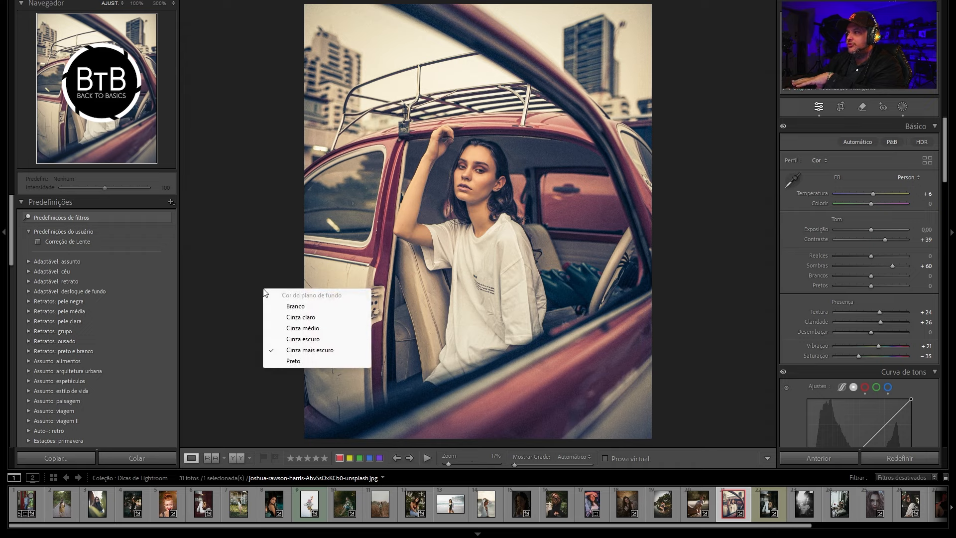
{"action": "left_click", "coordinate": [250, 256]}
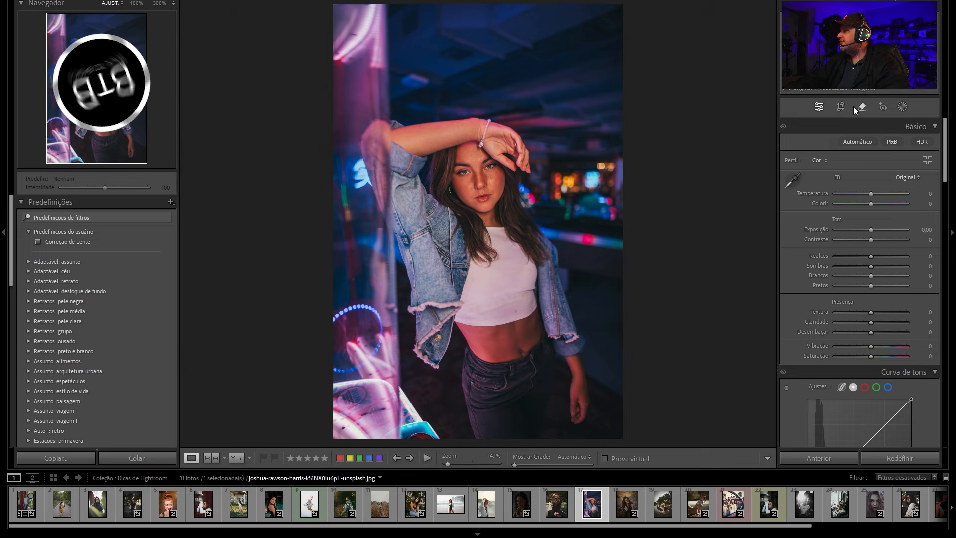
- Crop the neon-lit portrait tighter from its upper corner, keeping the original aspect ratio
{"action": "left_click", "coordinate": [840, 107]}
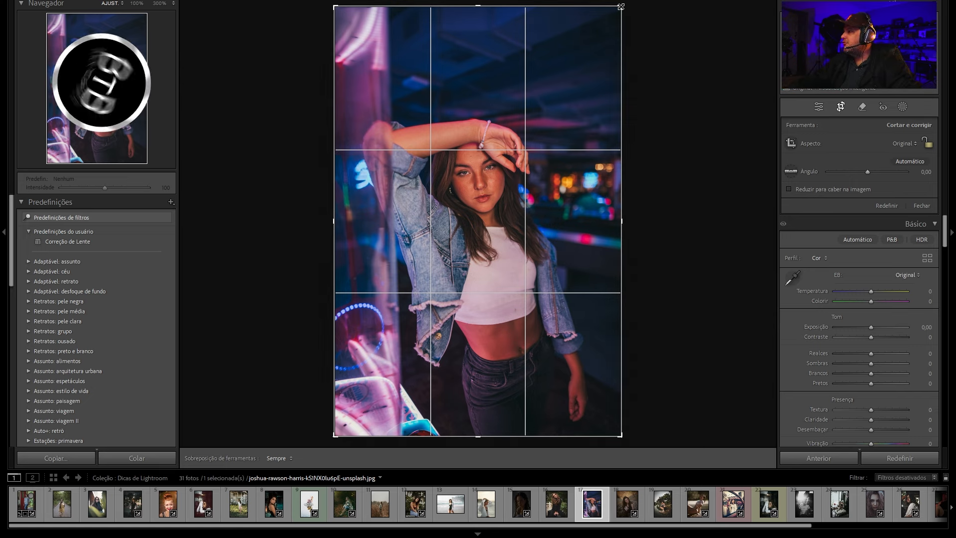
{"action": "left_click_drag", "start_coordinate": [607, 6], "coordinate": [594, 36]}
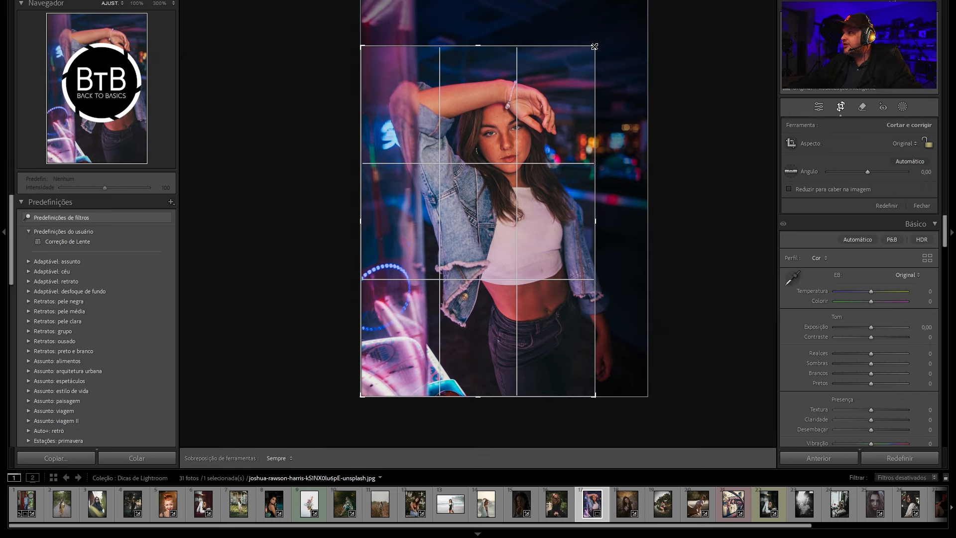
{"action": "left_click_drag", "start_coordinate": [596, 46], "coordinate": [594, 49]}
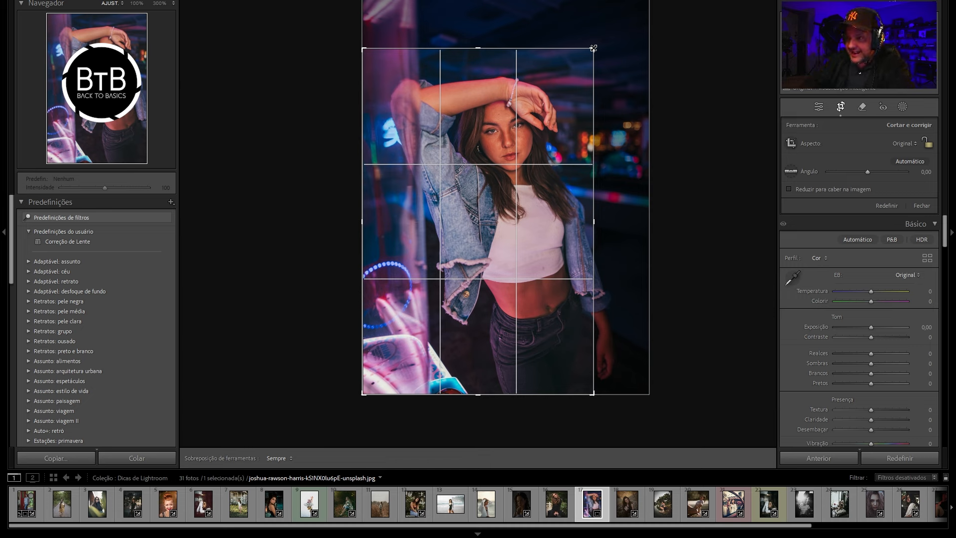
- Cycle the crop overlay guides from the thirds grid through the diagonal and triangle guides to the golden spiral
{"action": "key", "text": "o"}
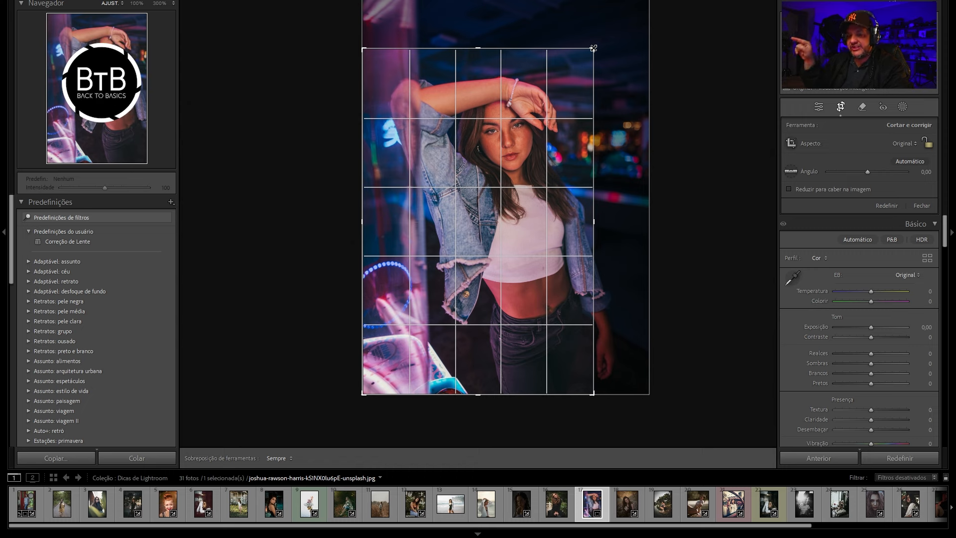
{"action": "key", "text": "o"}
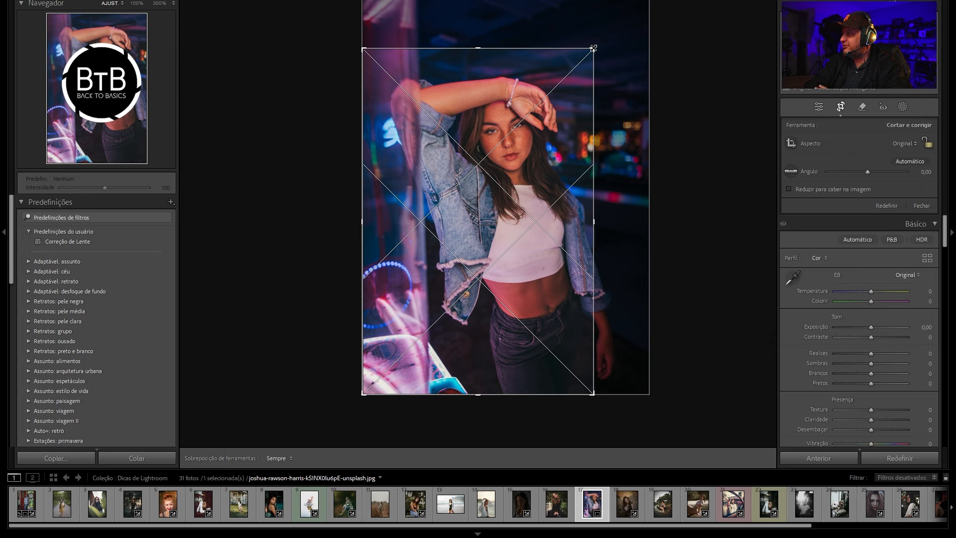
{"action": "key", "text": "o"}
{"action": "key", "text": "o"}
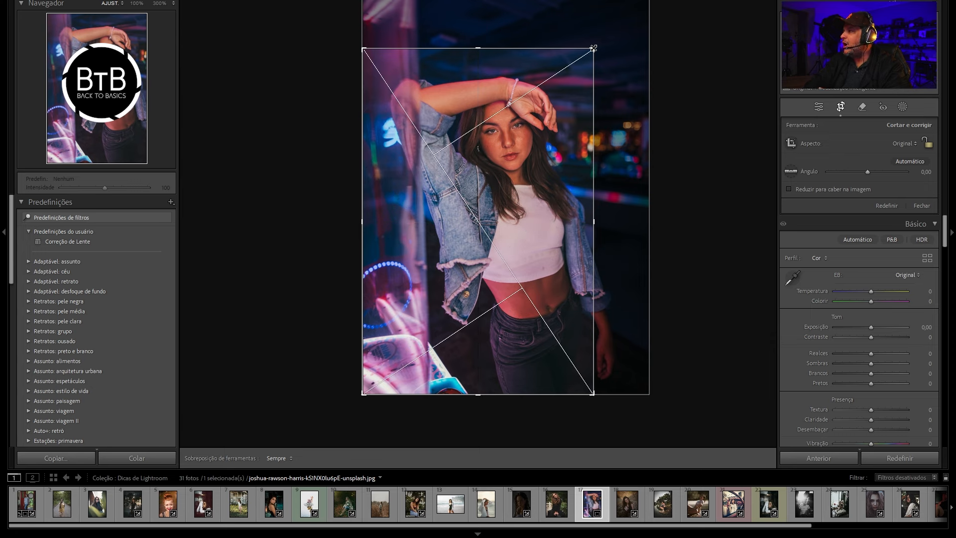
{"action": "key", "text": "o"}
{"action": "key", "text": "o"}
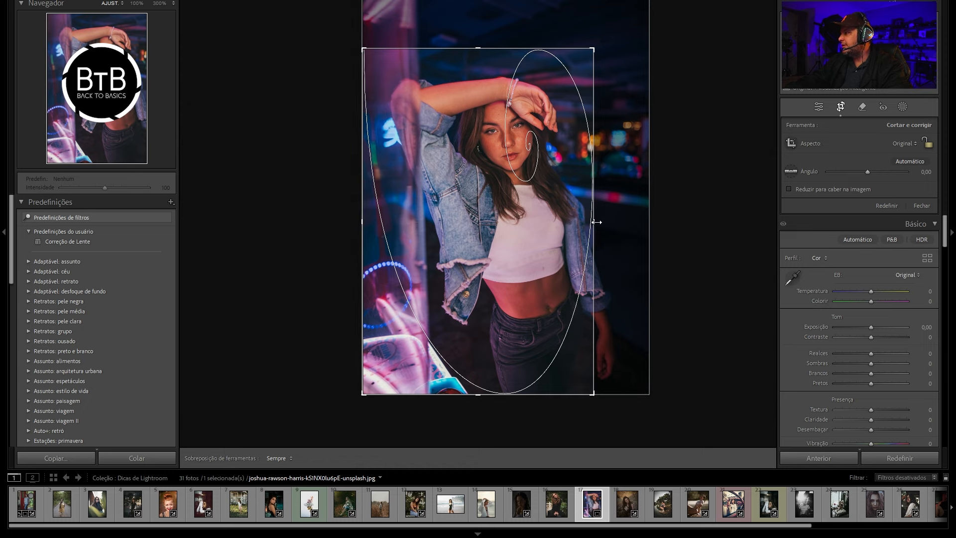
- Narrow the neon-lit portrait's crop from its side edge, extend it at the upper edge, and apply it
{"action": "left_click_drag", "start_coordinate": [593, 220], "coordinate": [584, 222]}
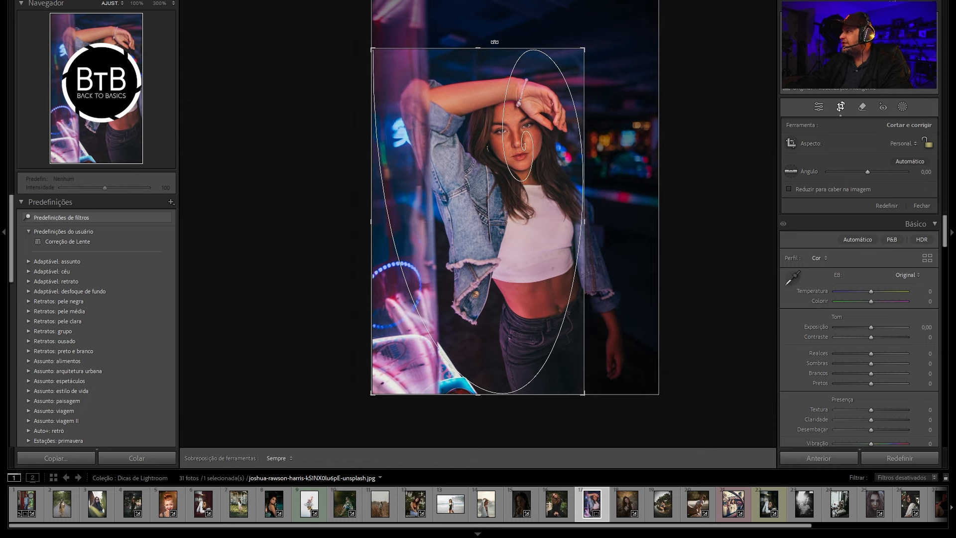
{"action": "left_click_drag", "start_coordinate": [476, 46], "coordinate": [476, 35]}
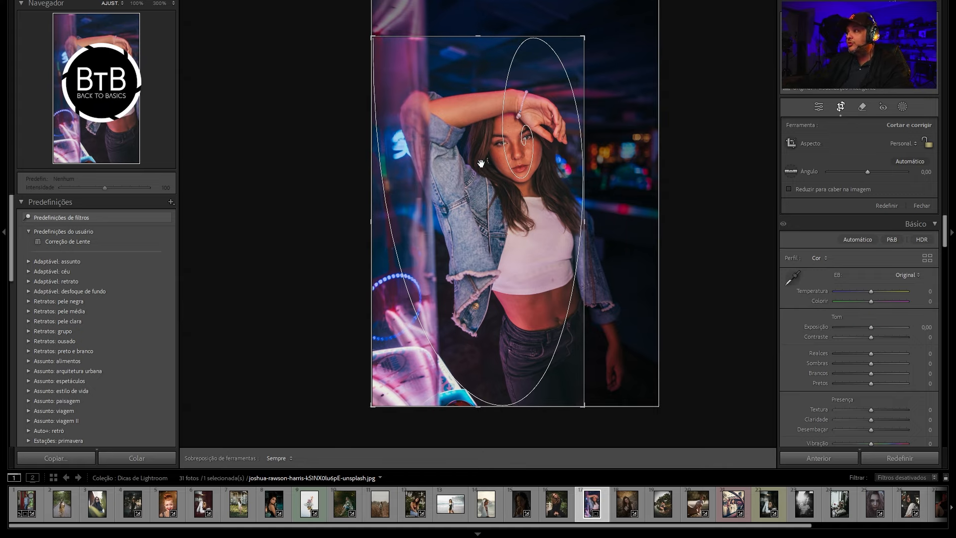
{"action": "key", "text": "Return"}
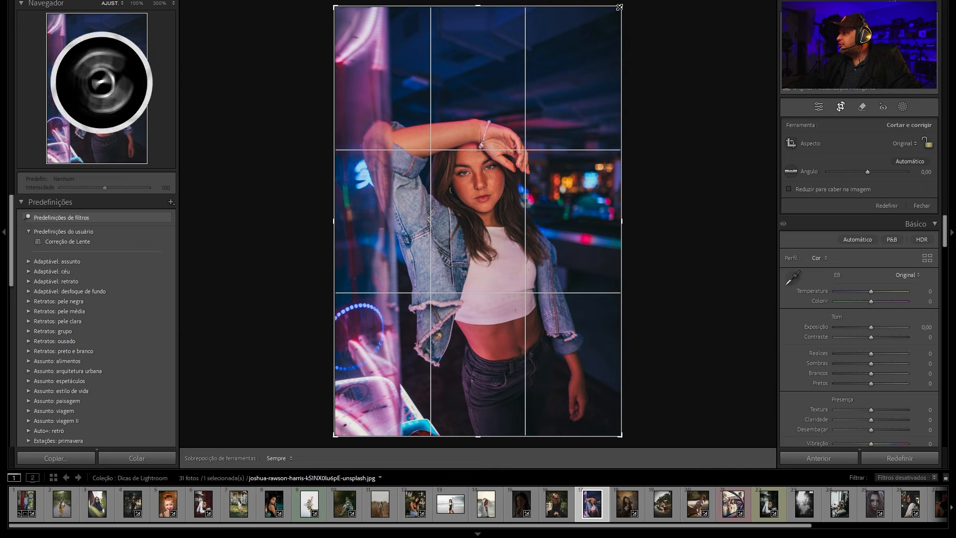
- Crop the neon-lit portrait tighter again and flip the crop between portrait and landscape orientation, ending on landscape
{"action": "left_click_drag", "start_coordinate": [618, 7], "coordinate": [591, 45]}
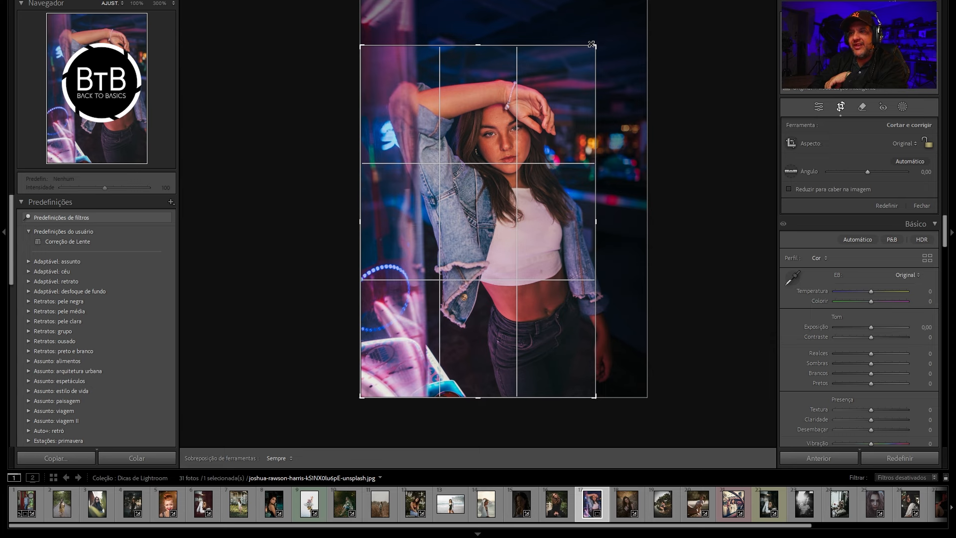
{"action": "key", "text": "x"}
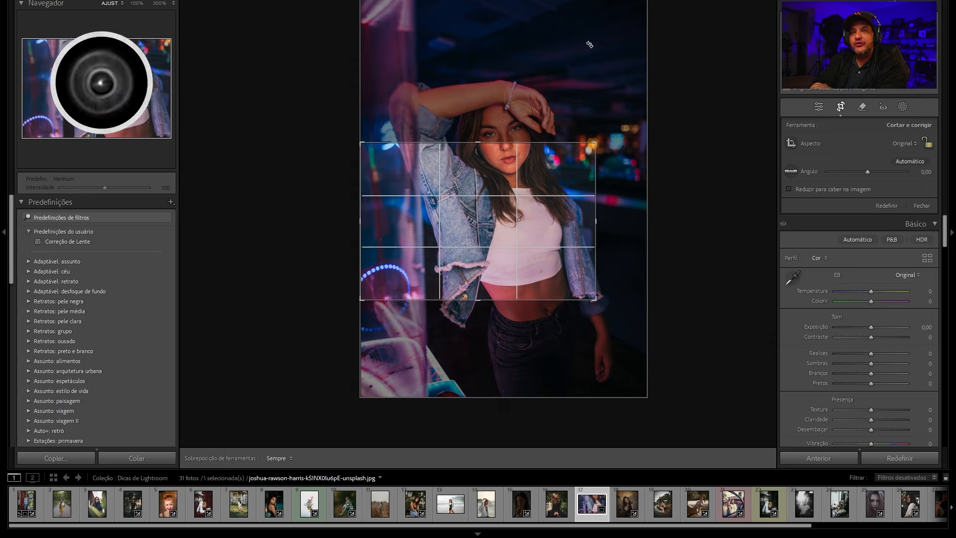
{"action": "key", "text": "x"}
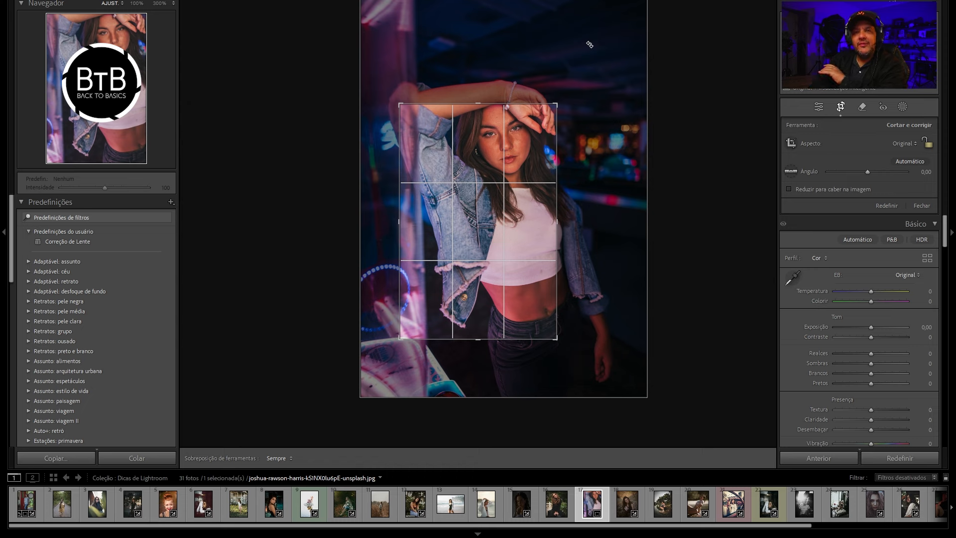
{"action": "key", "text": "x"}
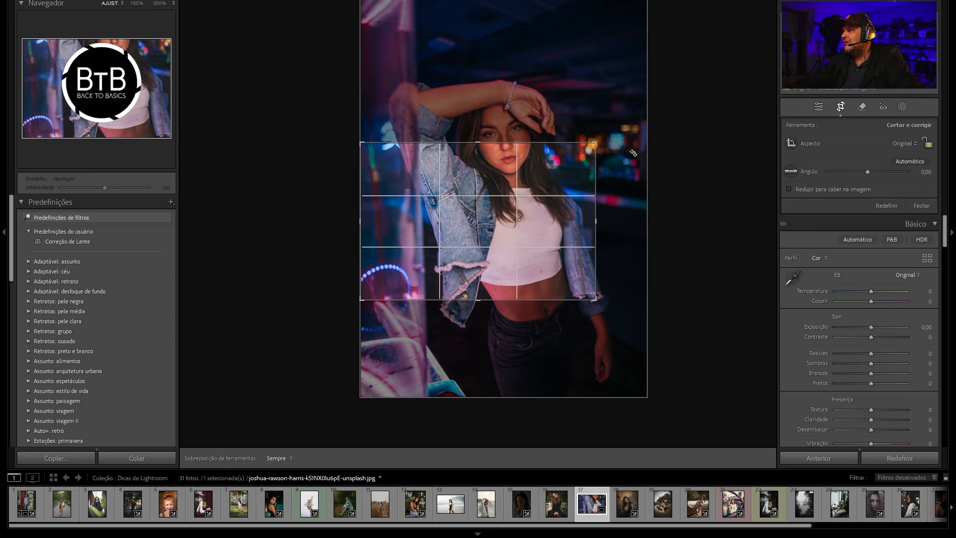
- Enlarge the landscape crop to the photo's full width, reposition the image higher up on the subject, and apply the crop
{"action": "left_click_drag", "start_coordinate": [595, 143], "coordinate": [623, 128]}
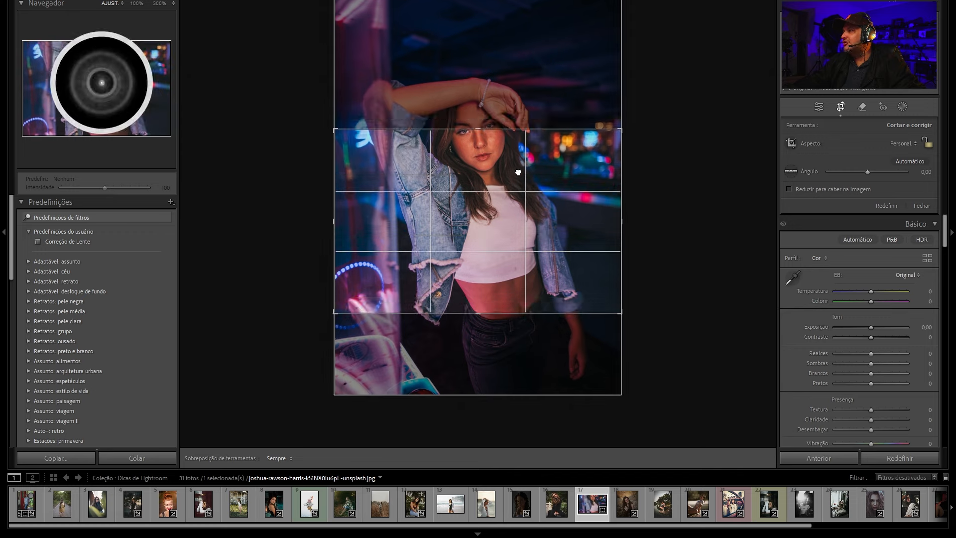
{"action": "left_click_drag", "start_coordinate": [517, 172], "coordinate": [518, 244]}
{"action": "key", "text": "Return"}
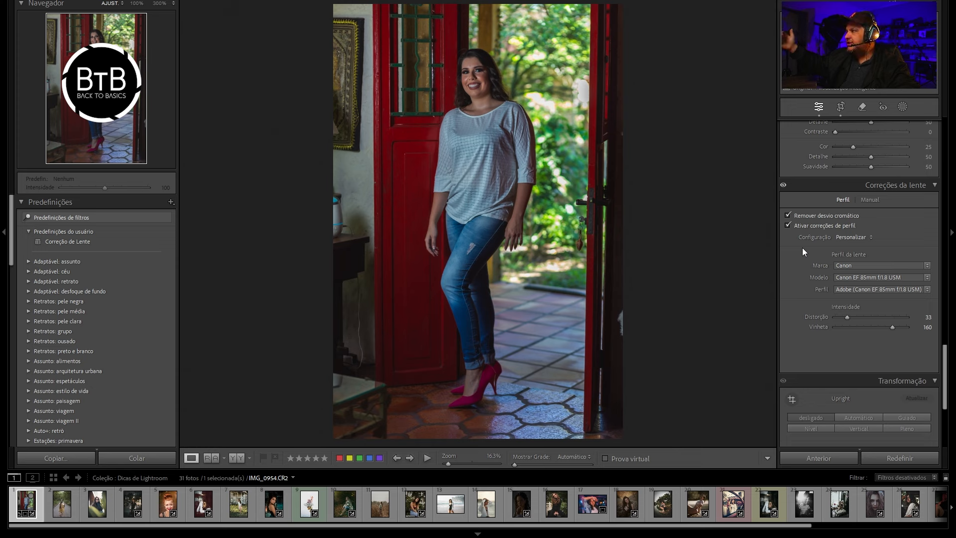
- Reset the lens profile's distortion and vignette amounts together to their default of 100 on IMG_0954.CR2
{"action": "double_click", "coordinate": [846, 307]}
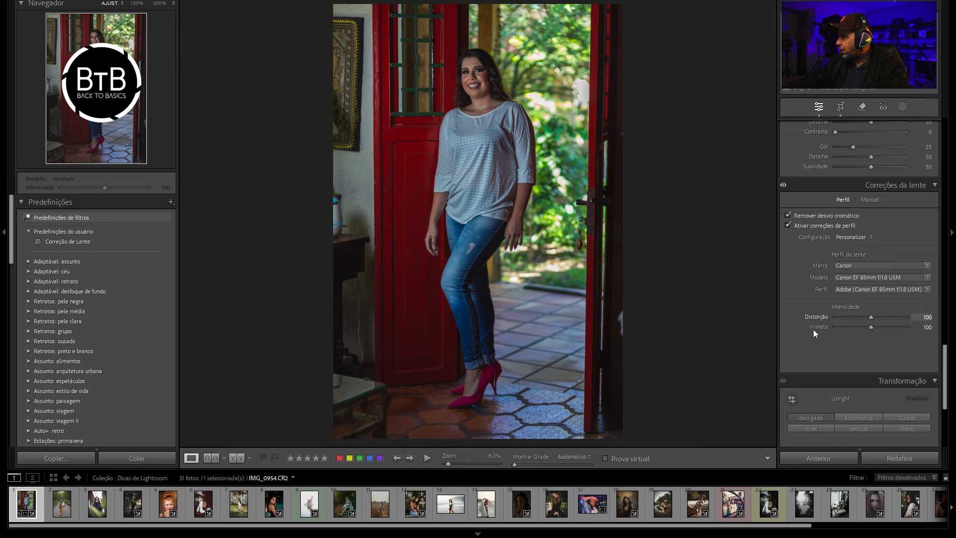
{"action": "left_click_drag", "start_coordinate": [865, 317], "coordinate": [863, 318]}
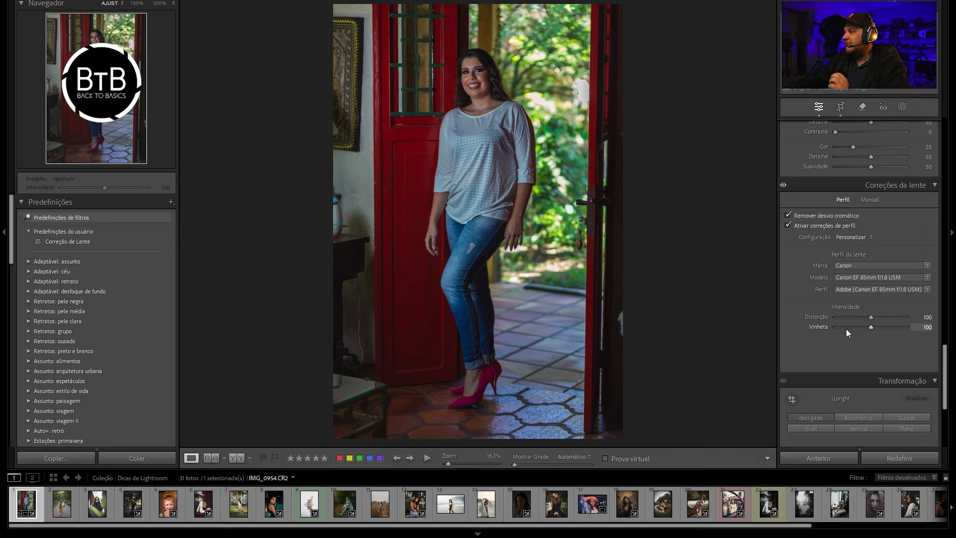
- Set the lens profile's distortion to 142 and vignette to 29, and reset only the distortion to its default of 100
{"action": "left_click_drag", "start_coordinate": [879, 317], "coordinate": [846, 327]}
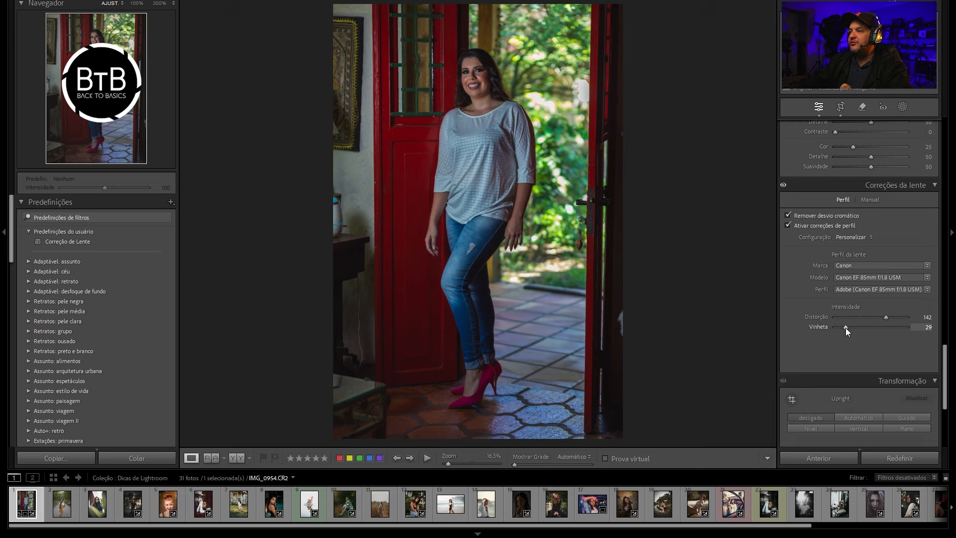
{"action": "left_click_drag", "start_coordinate": [877, 320], "coordinate": [878, 320]}
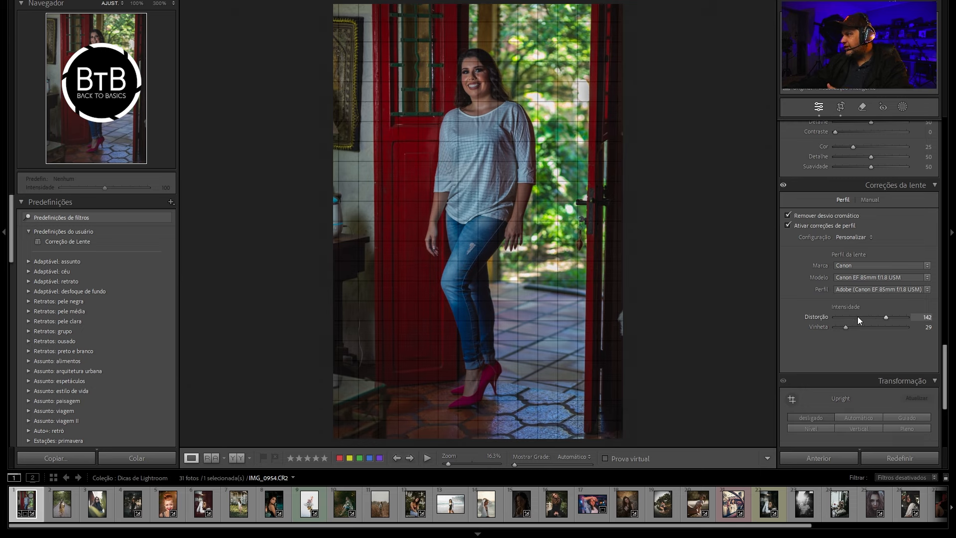
{"action": "double_click", "coordinate": [858, 317]}
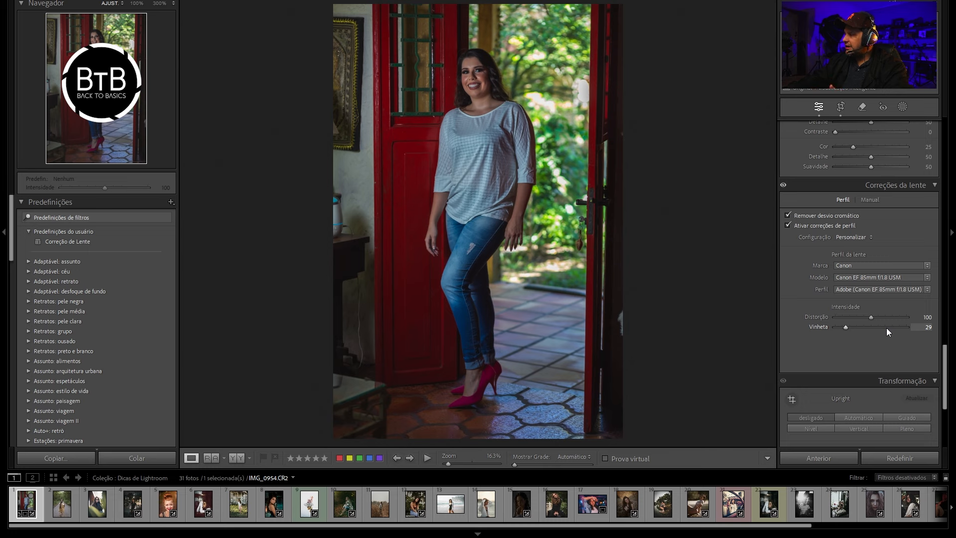
- Increase the lens profile's vignette amount in the photo's lens corrections
{"action": "left_click", "coordinate": [886, 327]}
{"action": "left_click_drag", "start_coordinate": [886, 327], "coordinate": [893, 327]}
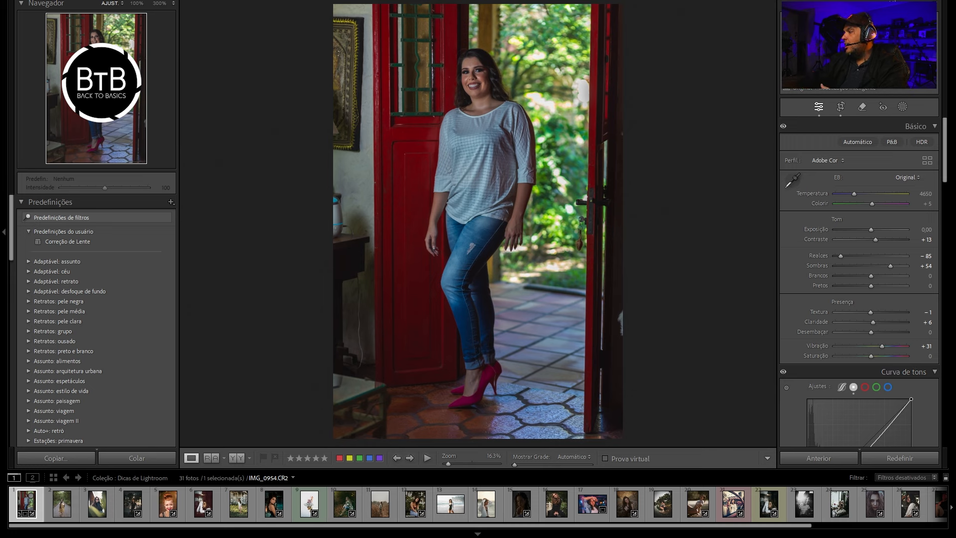
- Try resetting all of the photo's develop settings and then only the Presence group, undoing each reset
{"action": "left_click", "coordinate": [914, 457]}
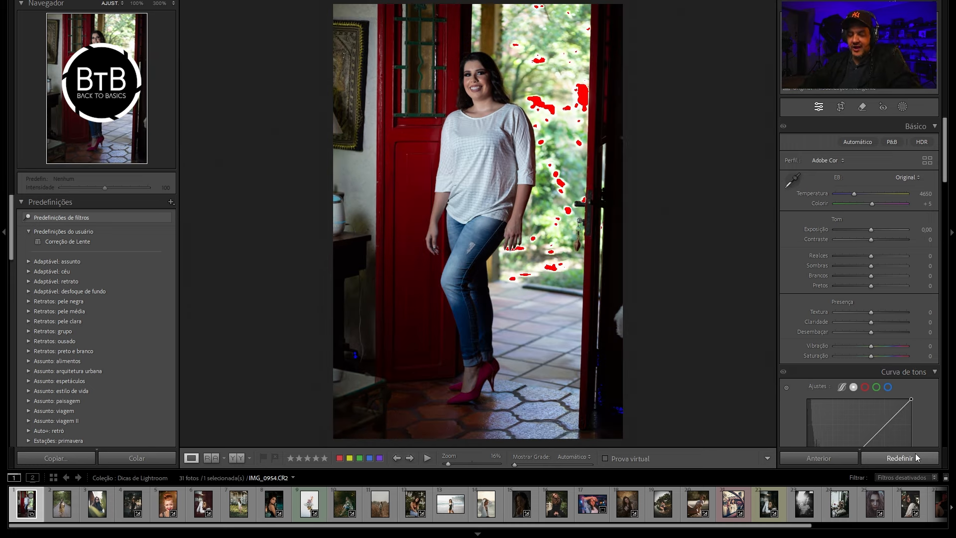
{"action": "key", "text": "ctrl+z"}
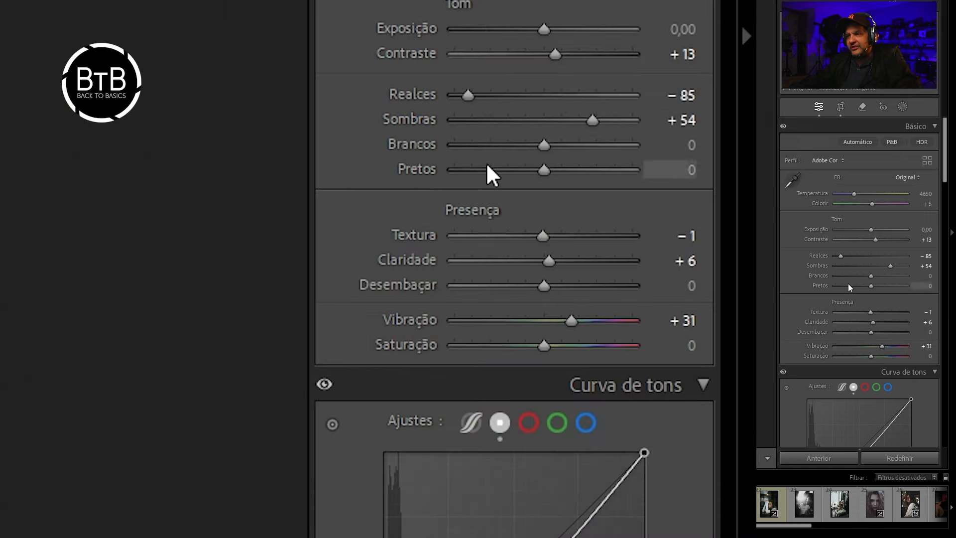
{"action": "key", "text": "alt"}
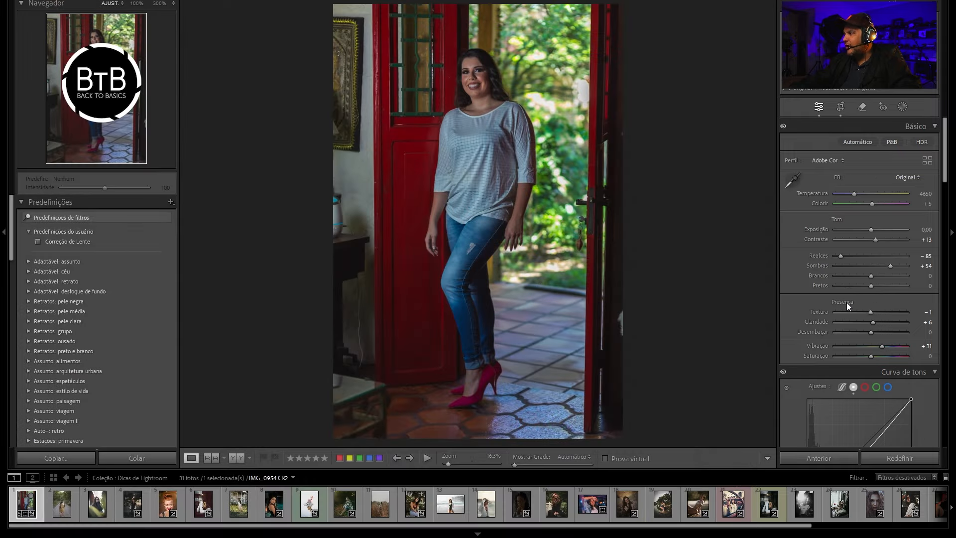
{"action": "key", "text": "alt"}
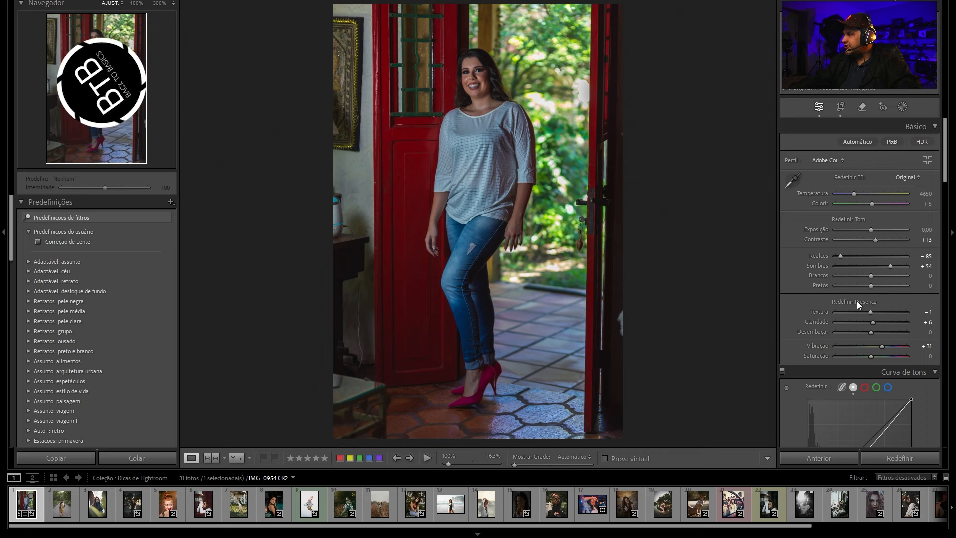
{"action": "left_click", "coordinate": [856, 300], "text": "alt"}
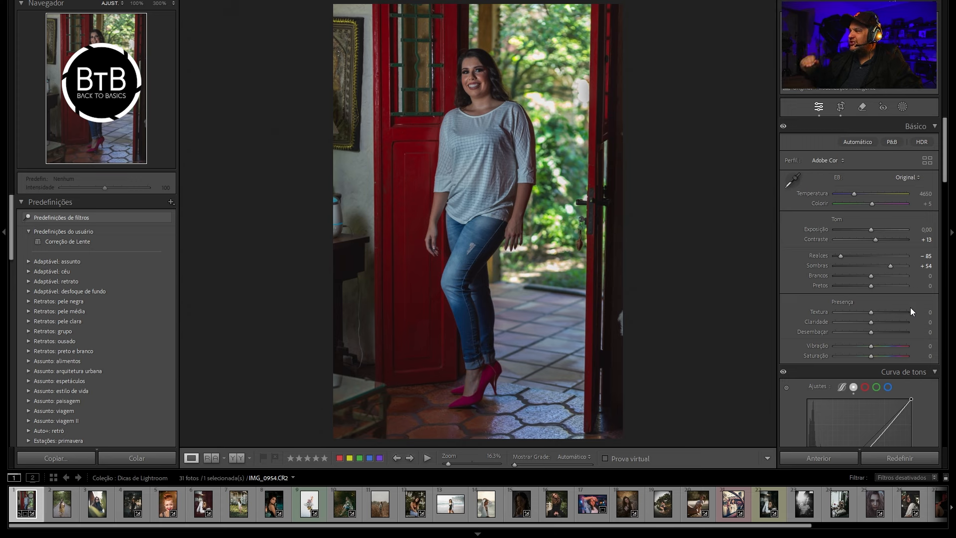
{"action": "key", "text": "ctrl+z"}
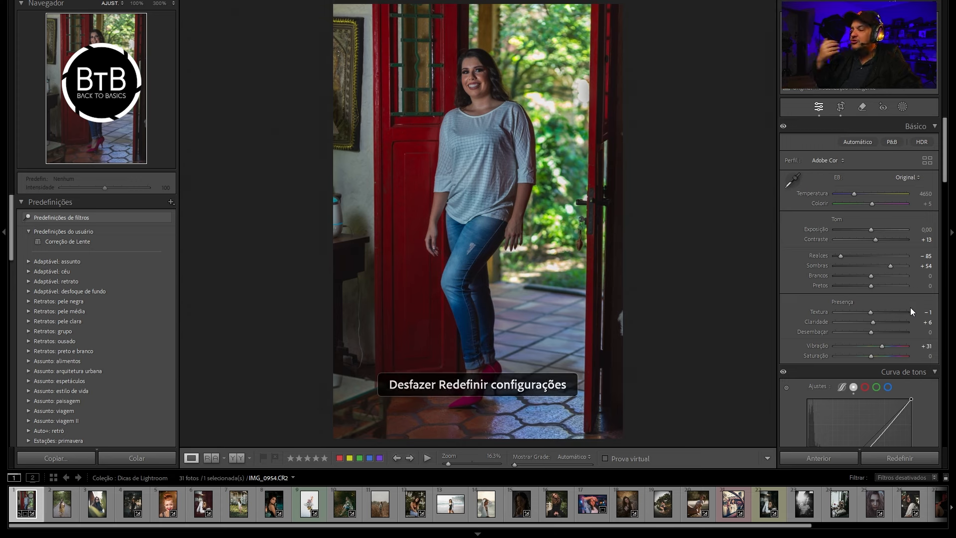
- Tint the color grading shadows blue, the highlights magenta with hue 290 and saturation 32, and the midtones yellow-green
{"action": "scroll", "coordinate": [873, 288], "scroll_direction": "down", "scroll_amount": 10}
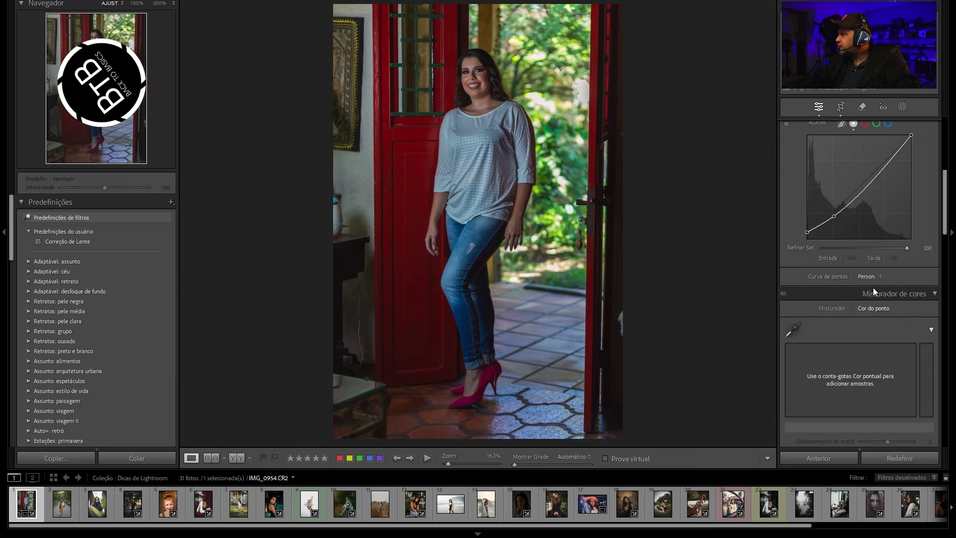
{"action": "scroll", "coordinate": [870, 290], "scroll_direction": "up", "scroll_amount": 3}
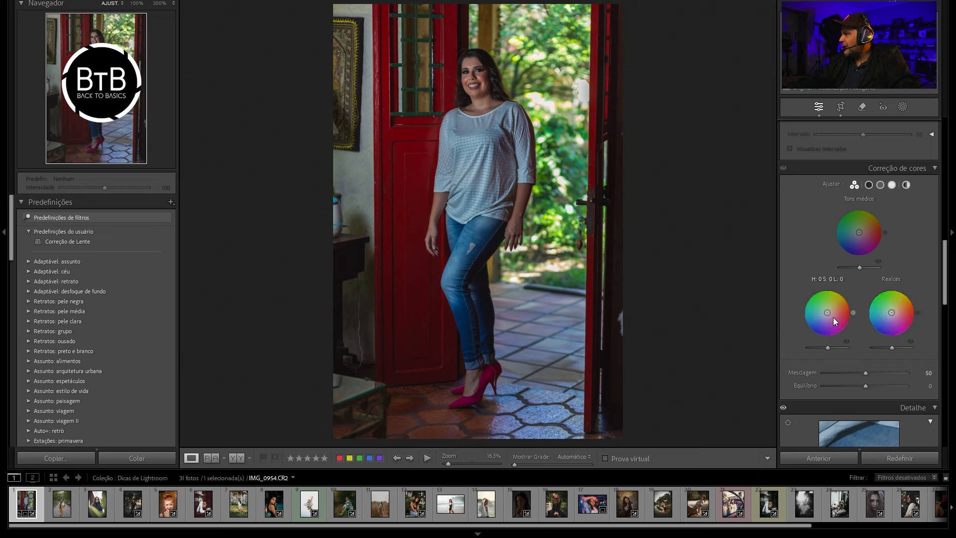
{"action": "left_click_drag", "start_coordinate": [827, 313], "coordinate": [821, 316]}
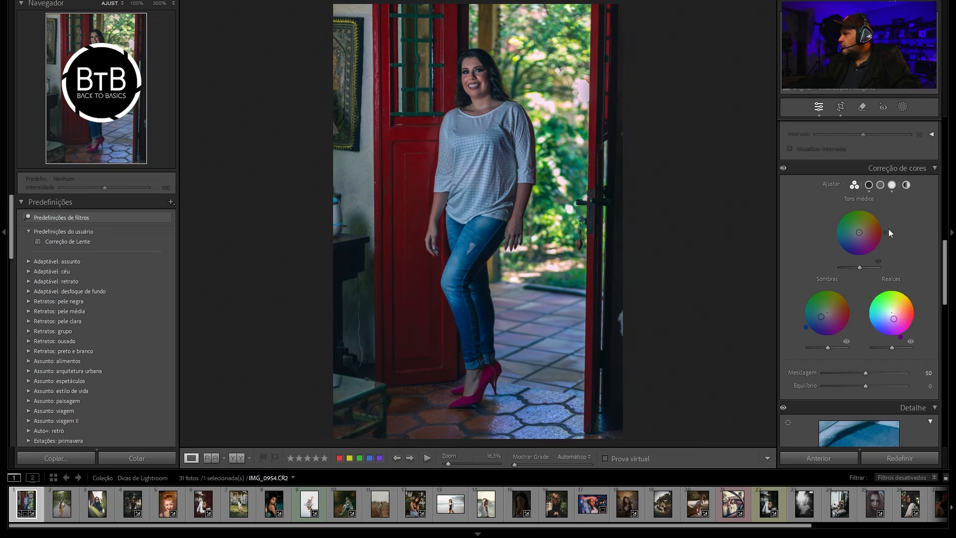
{"action": "left_click_drag", "start_coordinate": [858, 232], "coordinate": [862, 225]}
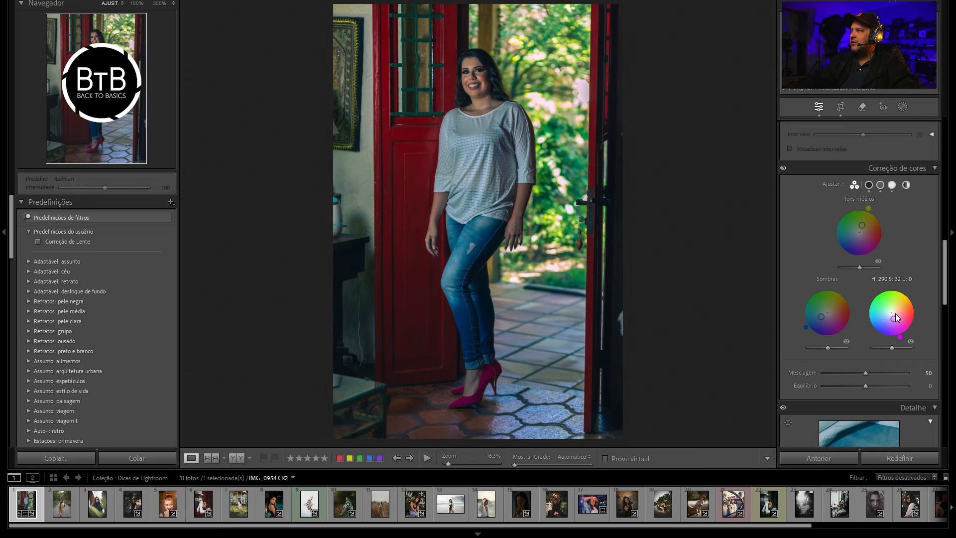
- Reset the color grading highlights wheel on its own, followed by all the remaining color grading adjustments together
{"action": "key", "text": "alt"}
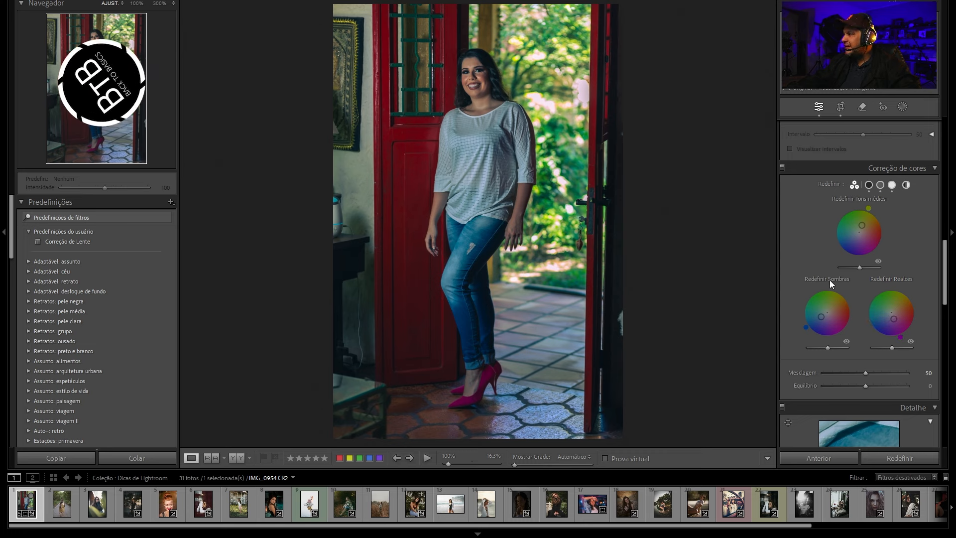
{"action": "left_click", "coordinate": [899, 279], "text": "alt"}
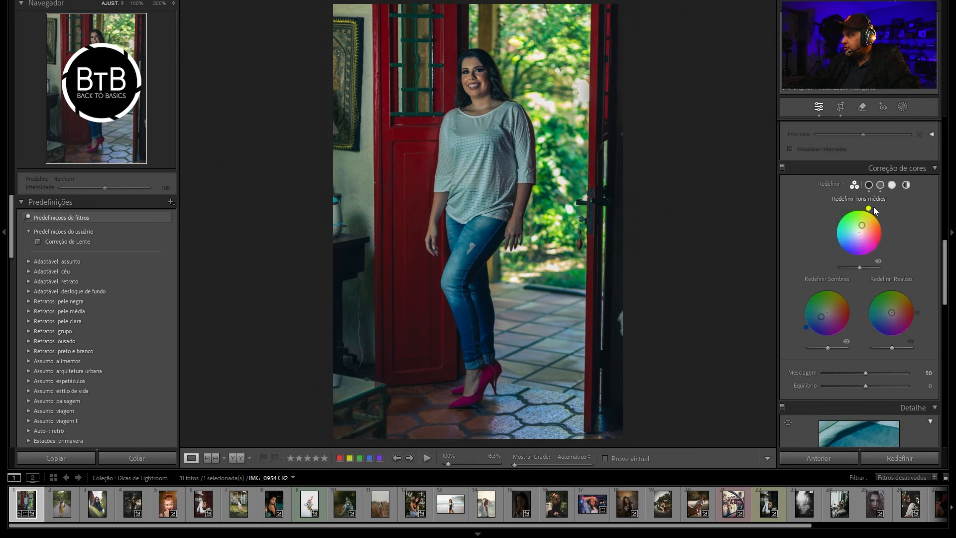
{"action": "left_click", "coordinate": [827, 186], "text": "alt"}
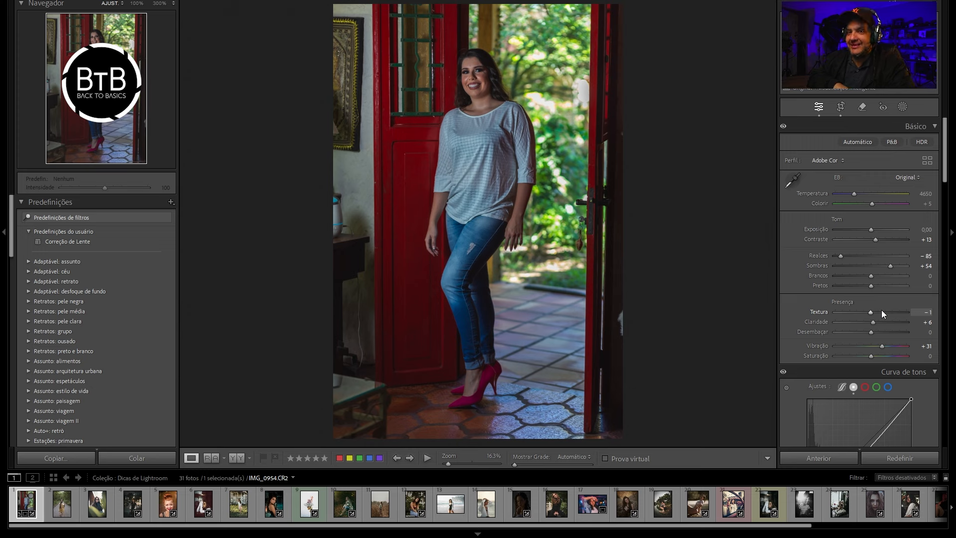
- Lower the whole photo's highlights to -100 in the basic tone adjustments
{"action": "left_click", "coordinate": [902, 107]}
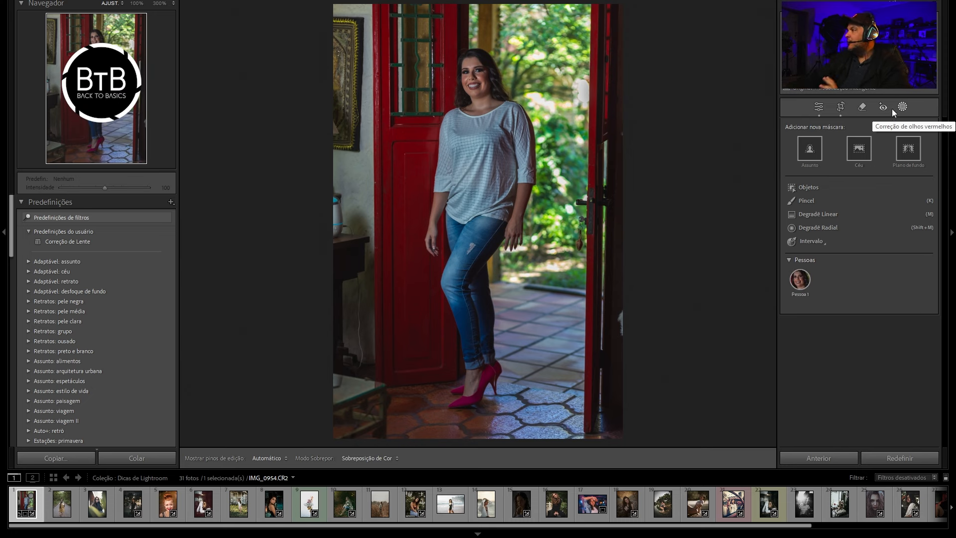
{"action": "left_click", "coordinate": [820, 109]}
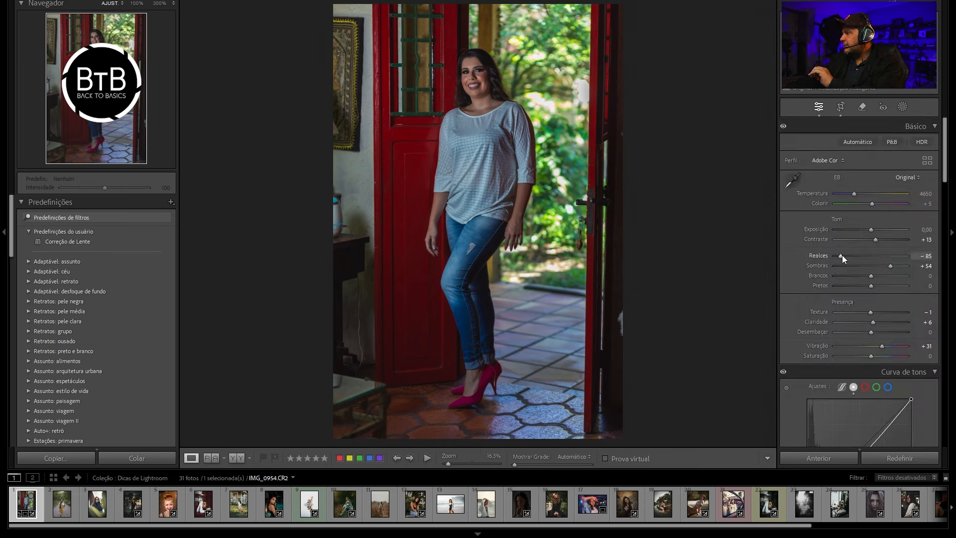
{"action": "mouse_move", "coordinate": [841, 255]}
{"action": "left_mouse_down"}
{"action": "mouse_move", "coordinate": [894, 256]}
{"action": "mouse_move", "coordinate": [831, 254]}
{"action": "left_mouse_up"}
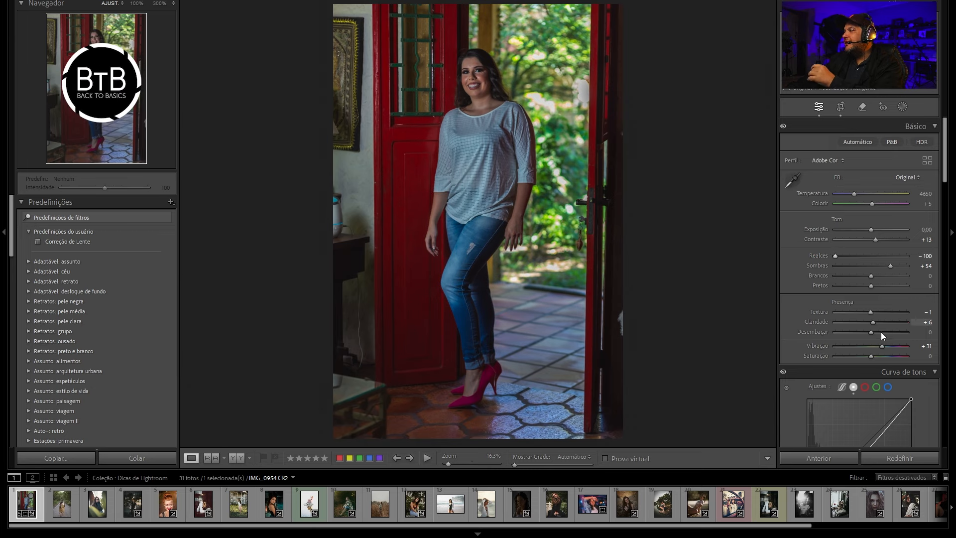
- Try reshaping the upper end of the tone curve with added points, and undo the curve changes
{"action": "scroll", "coordinate": [880, 332], "scroll_direction": "down", "scroll_amount": 3}
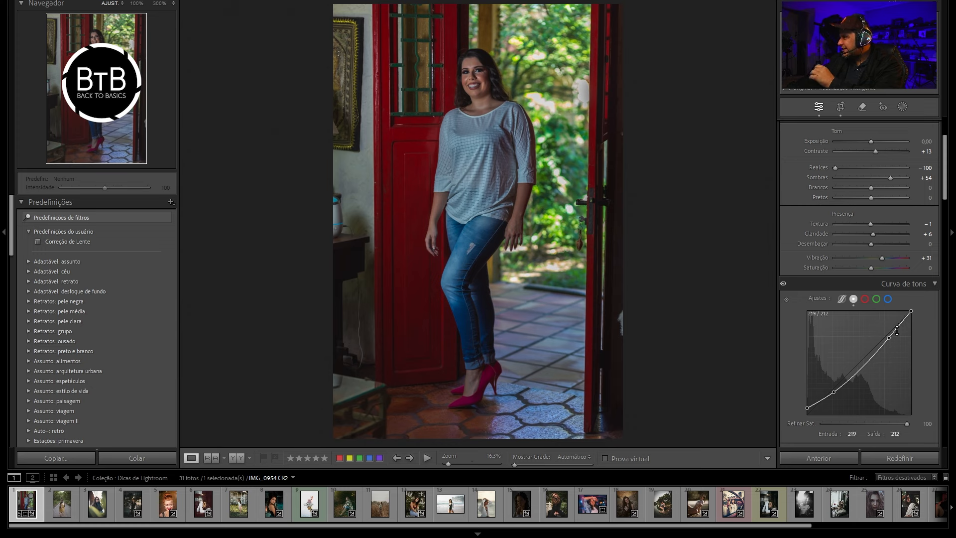
{"action": "left_click_drag", "start_coordinate": [896, 331], "coordinate": [890, 329]}
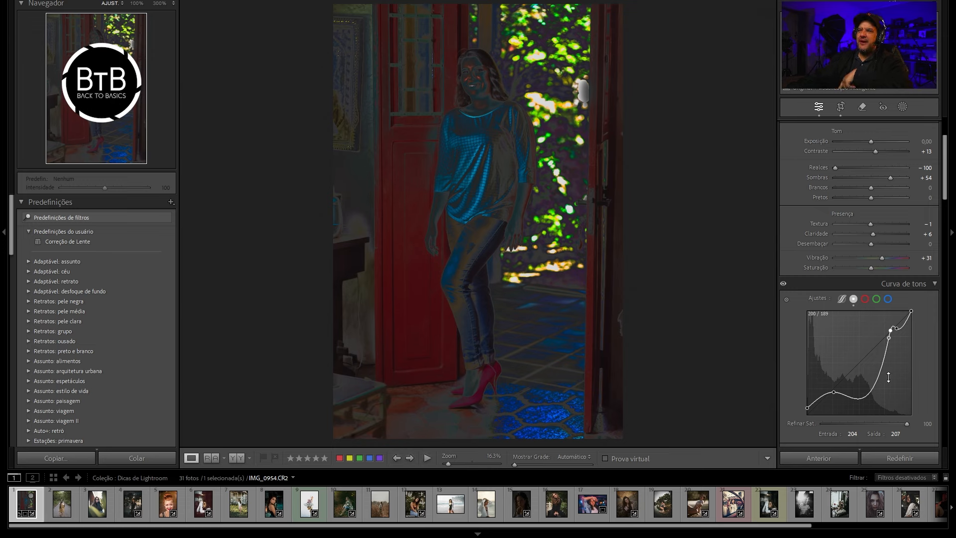
{"action": "key", "text": "ctrl+z"}
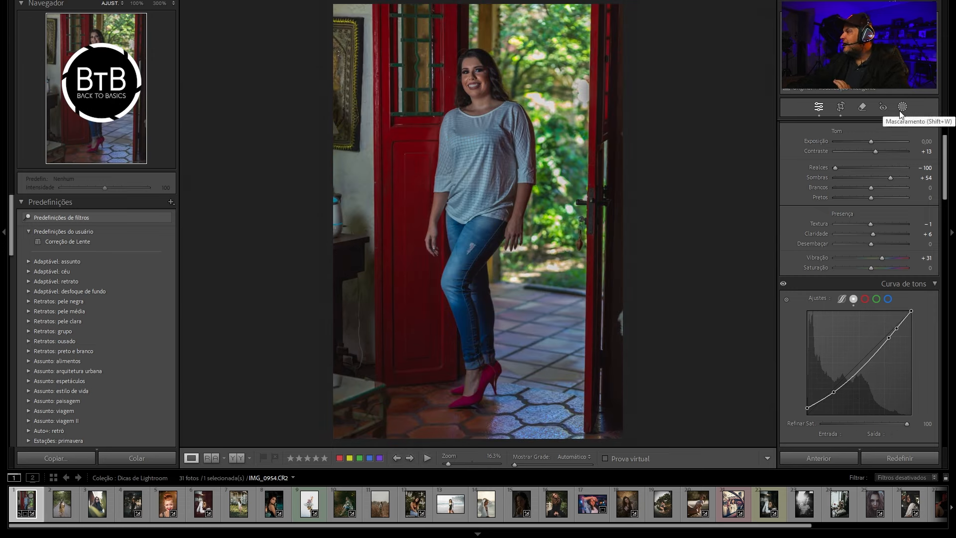
{"action": "key", "text": "ctrl+z"}
{"action": "scroll", "coordinate": [874, 202], "scroll_direction": "up", "scroll_amount": 2}
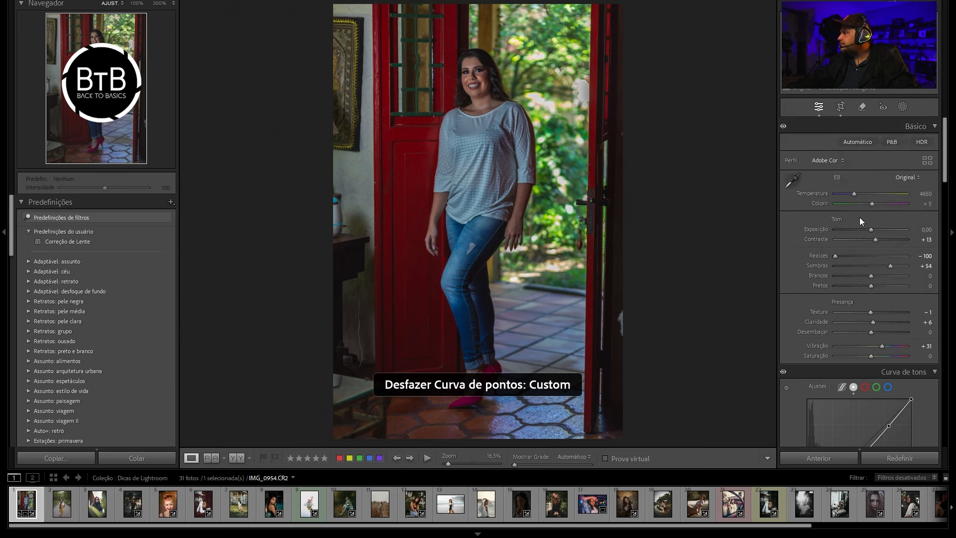
- Create a narrow linear gradient mask just outside the photo's right edge so that it covers the entire image
{"action": "left_click", "coordinate": [902, 106]}
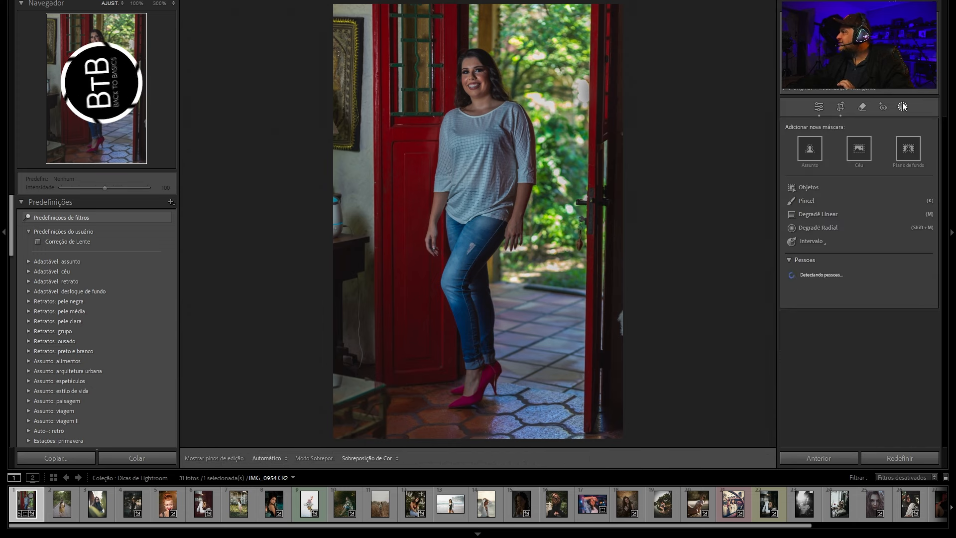
{"action": "left_click", "coordinate": [828, 219]}
{"action": "left_click_drag", "start_coordinate": [638, 218], "coordinate": [650, 217]}
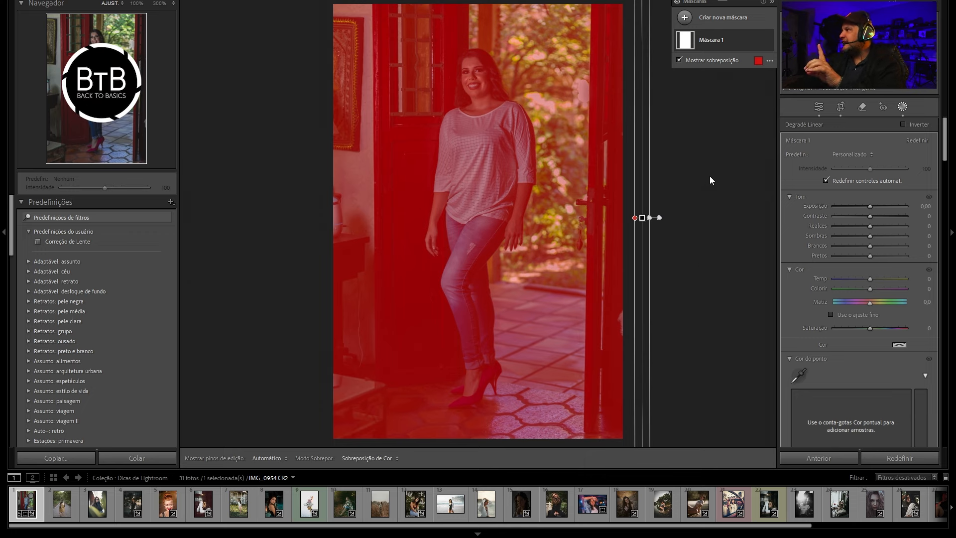
- Intersect the linear gradient mask with a luminance range
{"action": "right_click", "coordinate": [686, 43]}
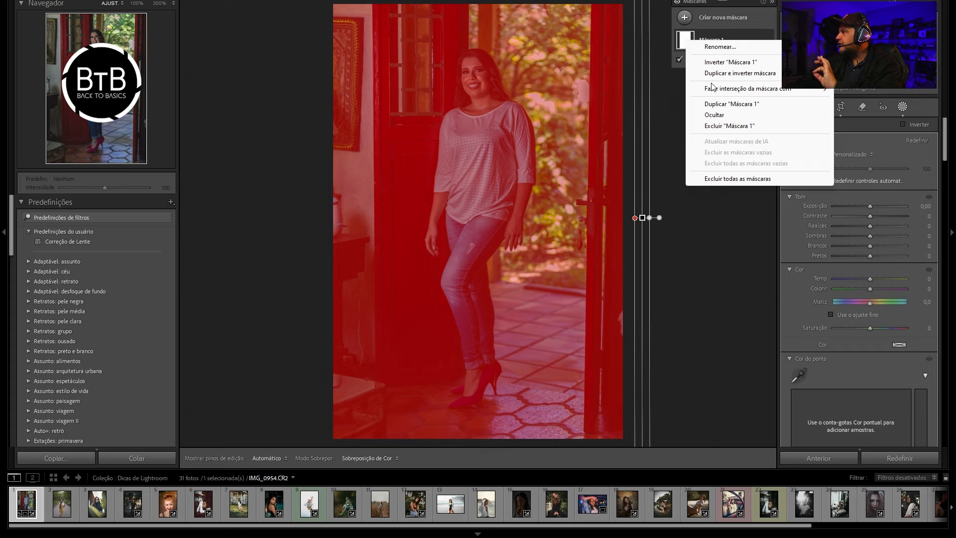
{"action": "mouse_move", "coordinate": [712, 91]}
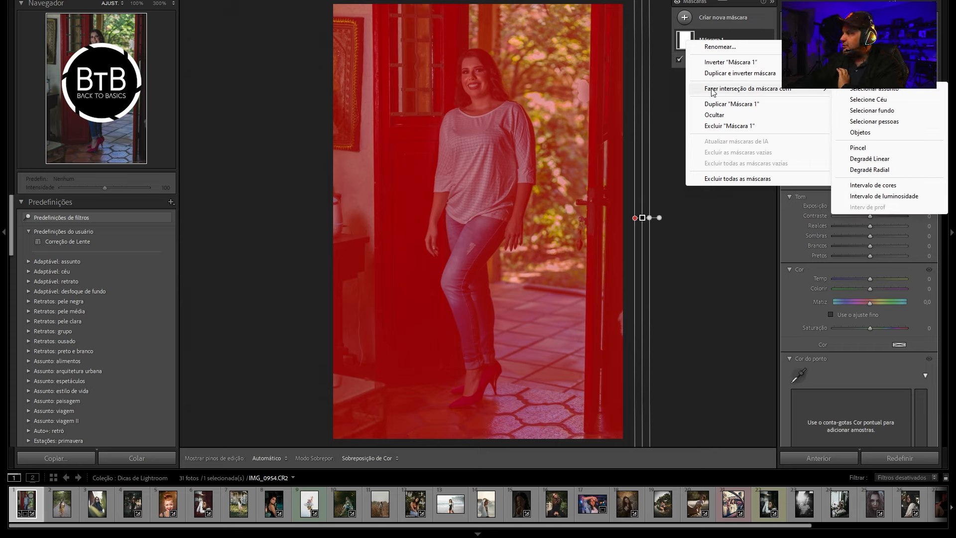
{"action": "left_click", "coordinate": [905, 197]}
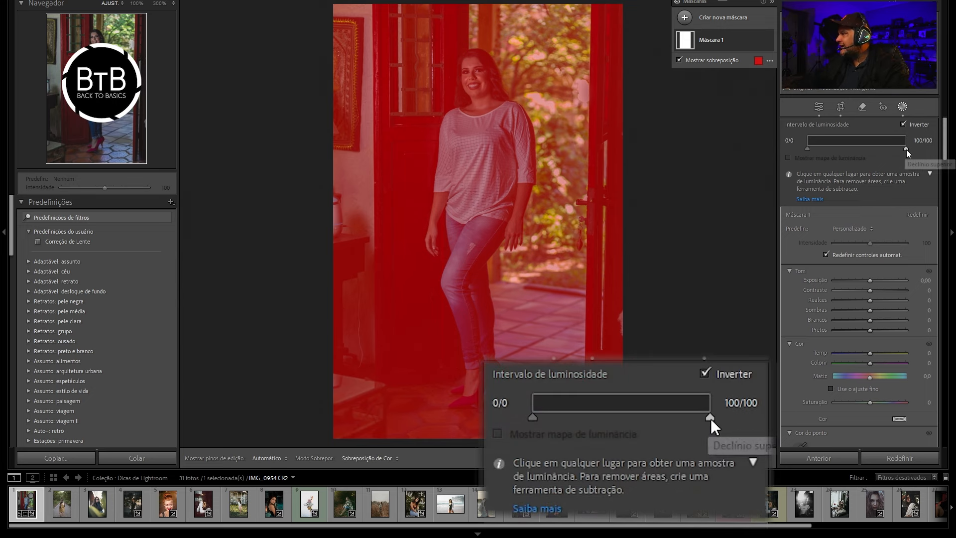
- Try limiting the luminance range's upper end to 71/71, toggle the mask overlay to compare, and restore the upper end to 100/100
{"action": "left_click_drag", "start_coordinate": [906, 149], "coordinate": [877, 150]}
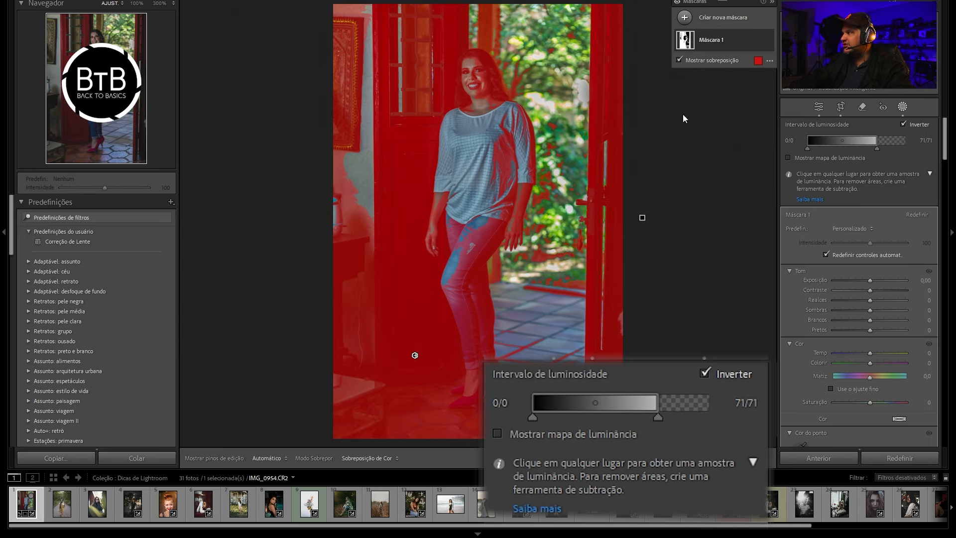
{"action": "left_click", "coordinate": [693, 59]}
{"action": "left_click", "coordinate": [692, 59]}
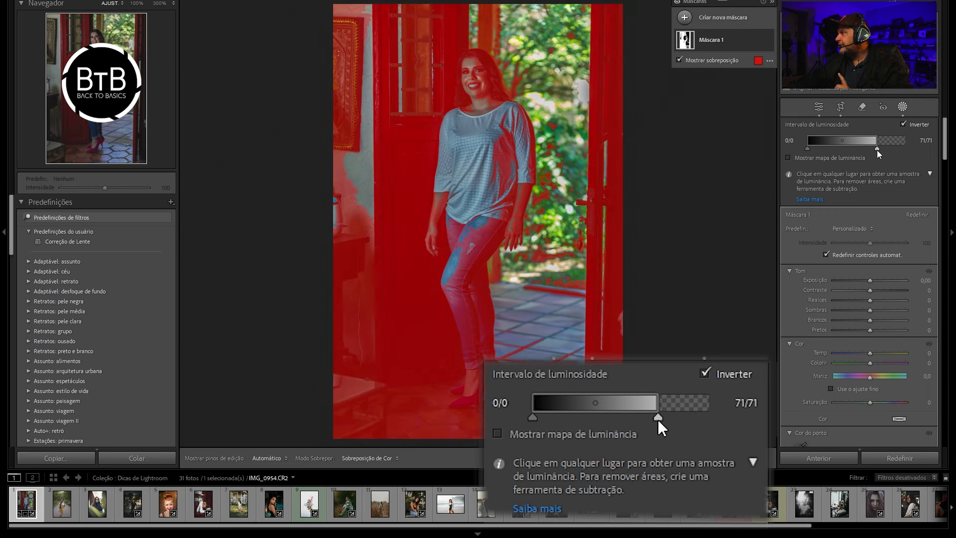
{"action": "left_click_drag", "start_coordinate": [877, 149], "coordinate": [928, 146]}
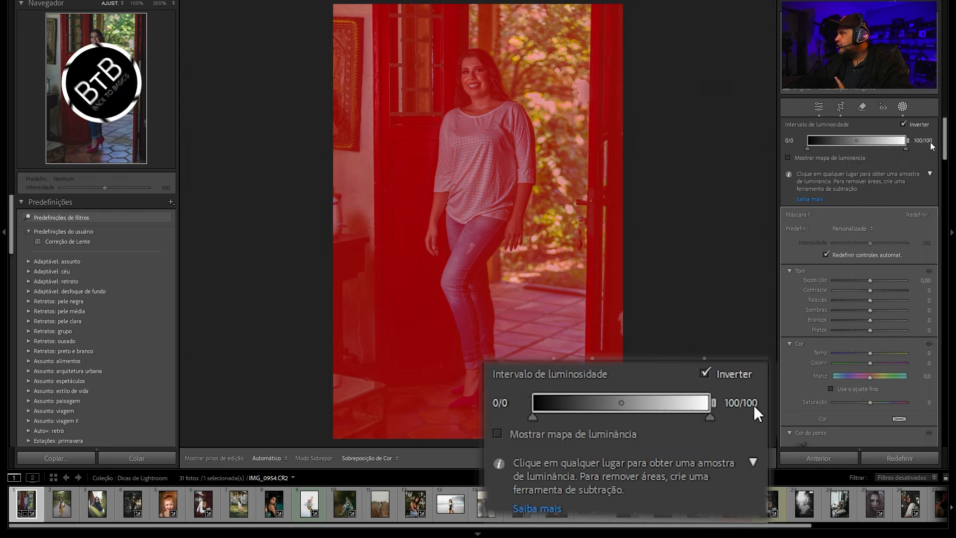
- Restrict the luminance range to the bright areas with a lower limit of 75/82, and set the mask's highlights to -92
{"action": "left_click_drag", "start_coordinate": [832, 150], "coordinate": [898, 156]}
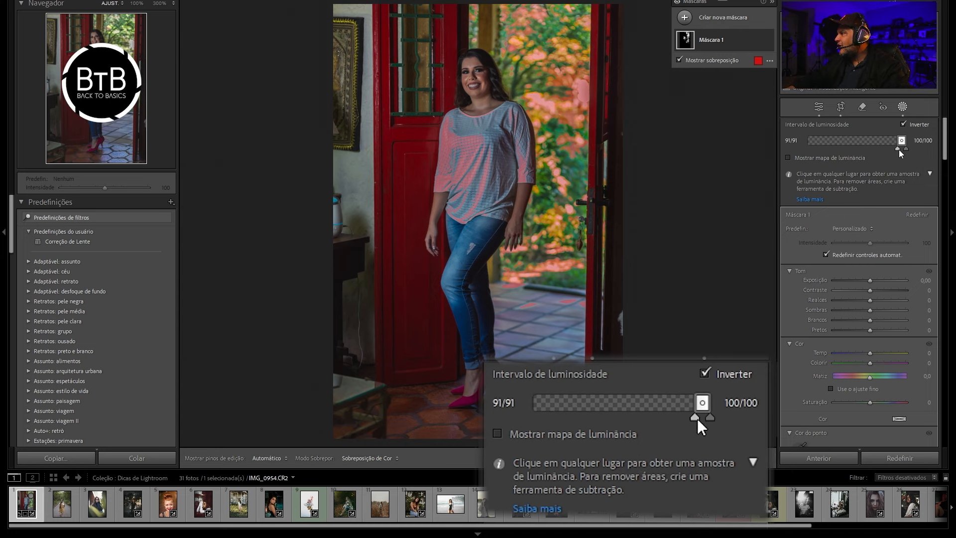
{"action": "left_click_drag", "start_coordinate": [901, 153], "coordinate": [903, 152]}
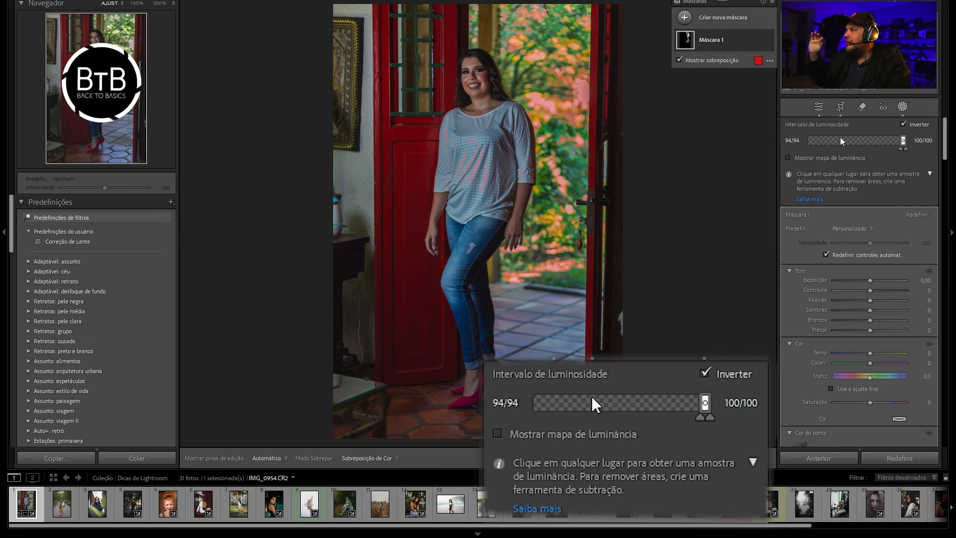
{"action": "mouse_move", "coordinate": [901, 149]}
{"action": "left_mouse_down"}
{"action": "mouse_move", "coordinate": [871, 142]}
{"action": "mouse_move", "coordinate": [888, 144]}
{"action": "left_mouse_up"}
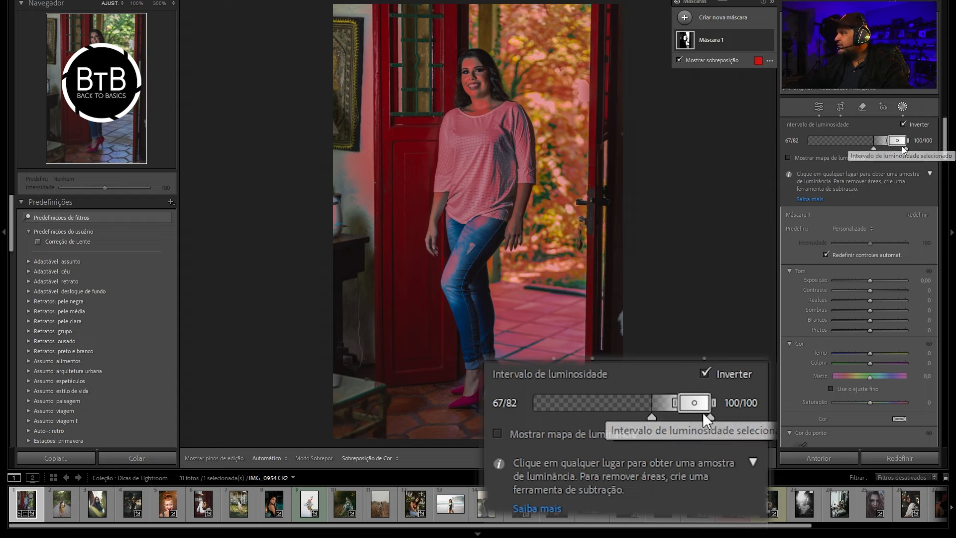
{"action": "left_click_drag", "start_coordinate": [874, 149], "coordinate": [882, 151]}
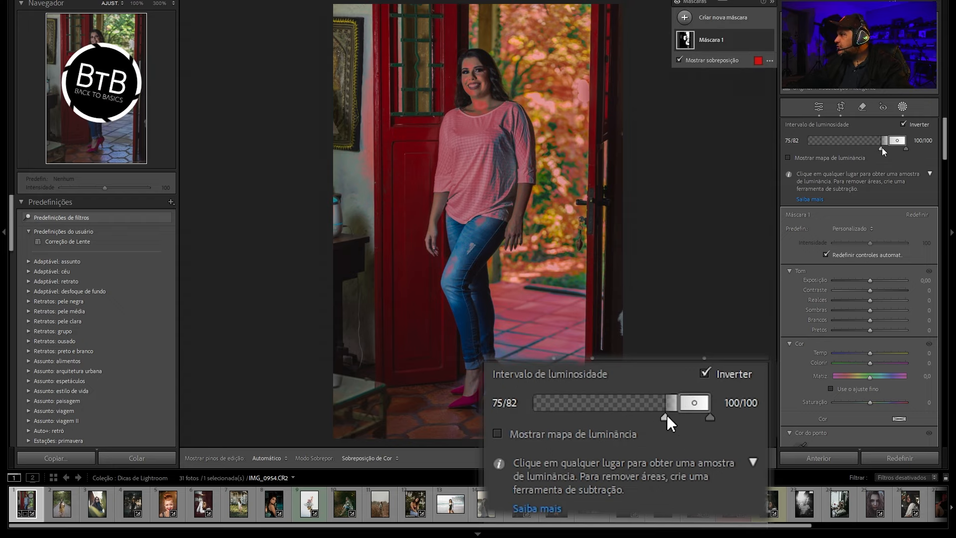
{"action": "left_click_drag", "start_coordinate": [868, 300], "coordinate": [830, 300]}
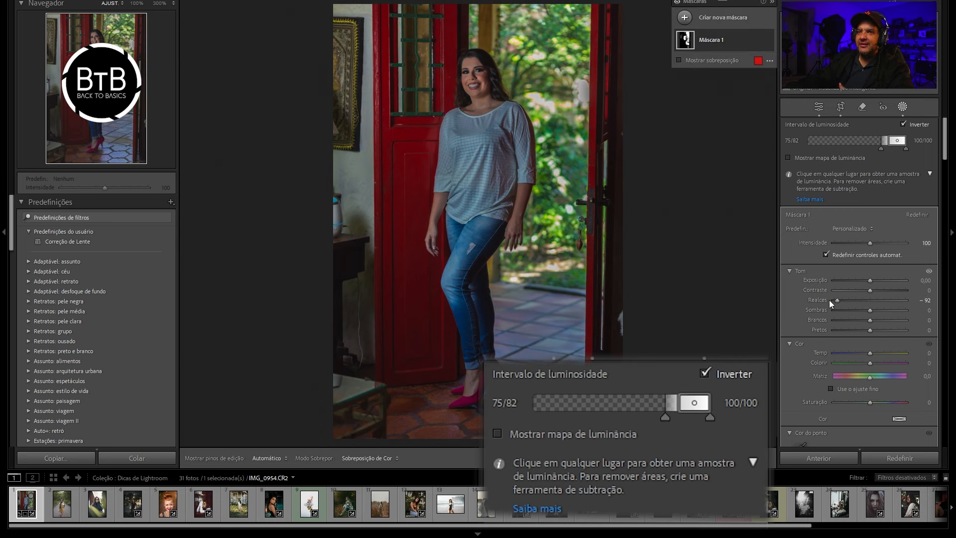